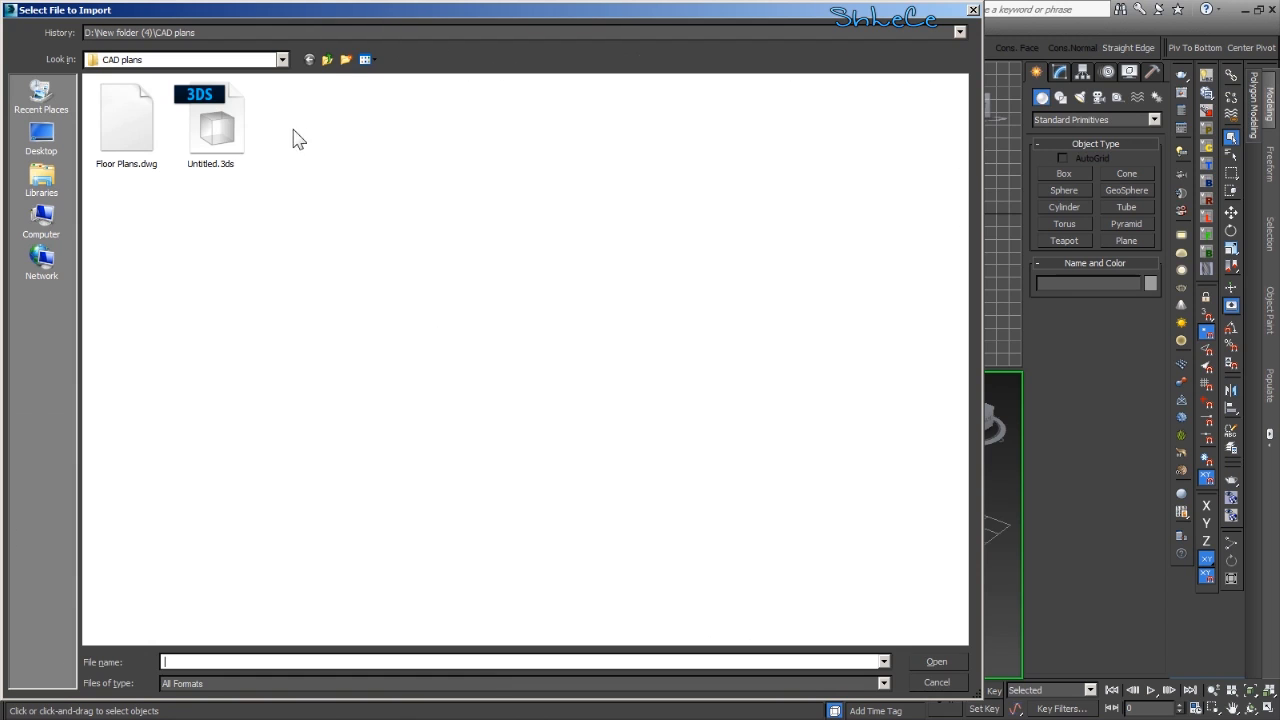
# Import Untitled.3ds merged into the current scene with unit conversion, keeping the current animation length, and clear the selection
pyautogui.doubleClick(222, 135)
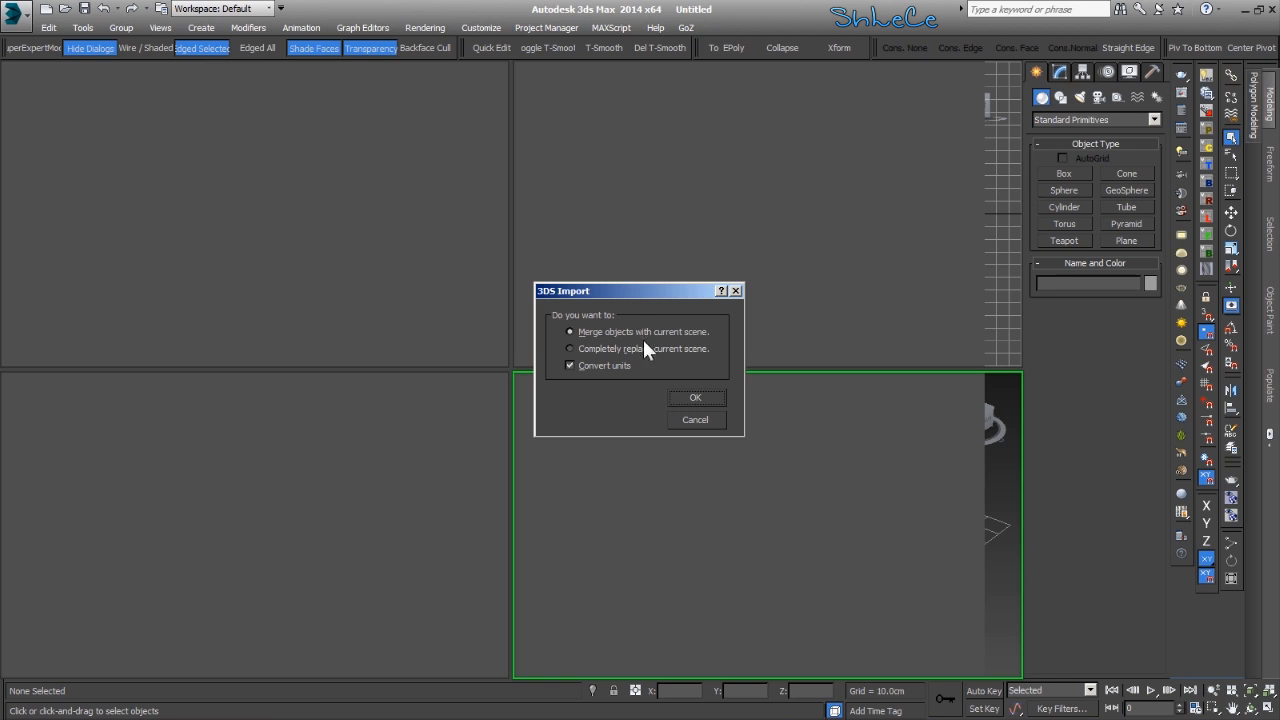
pyautogui.click(695, 397)
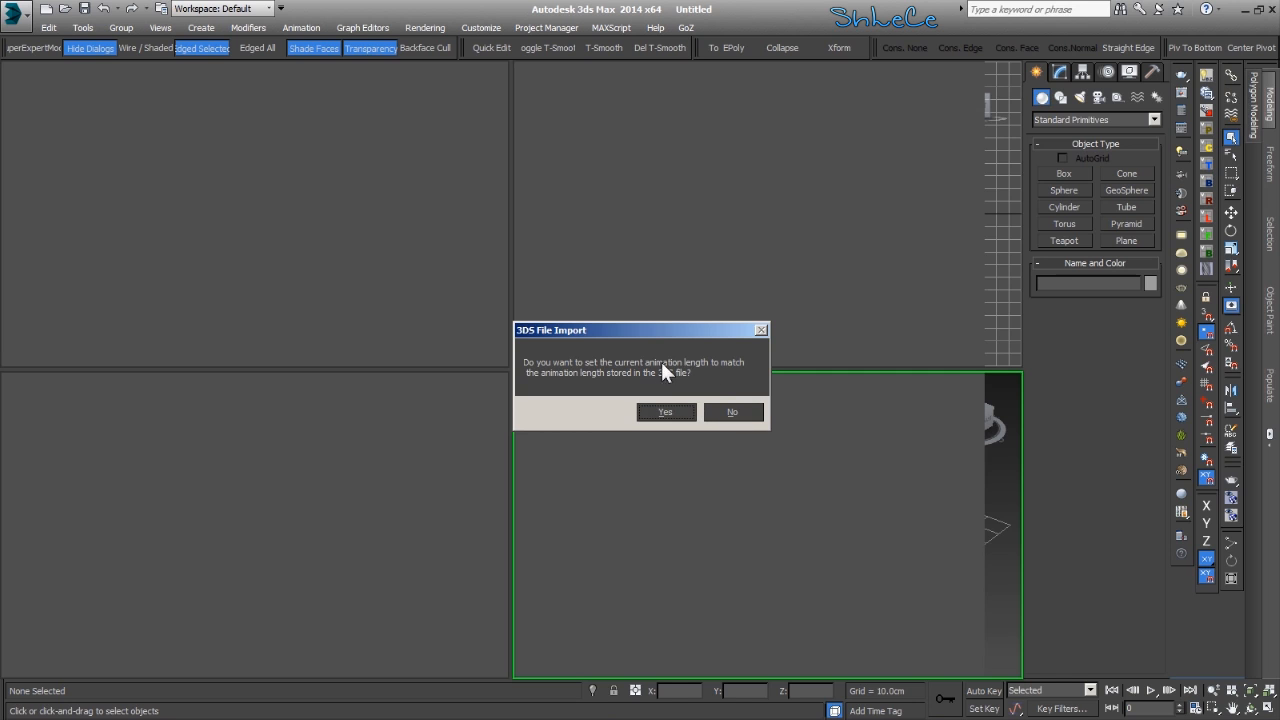
pyautogui.click(733, 412)
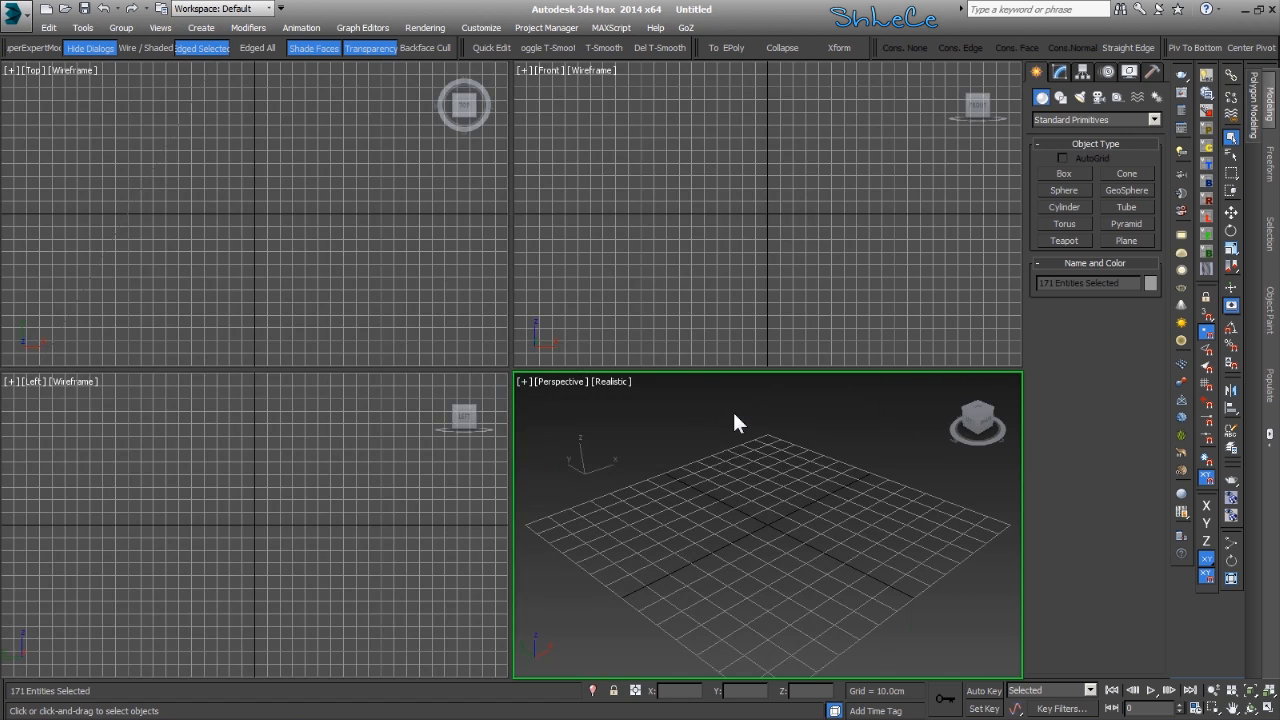
pyautogui.click(698, 474)
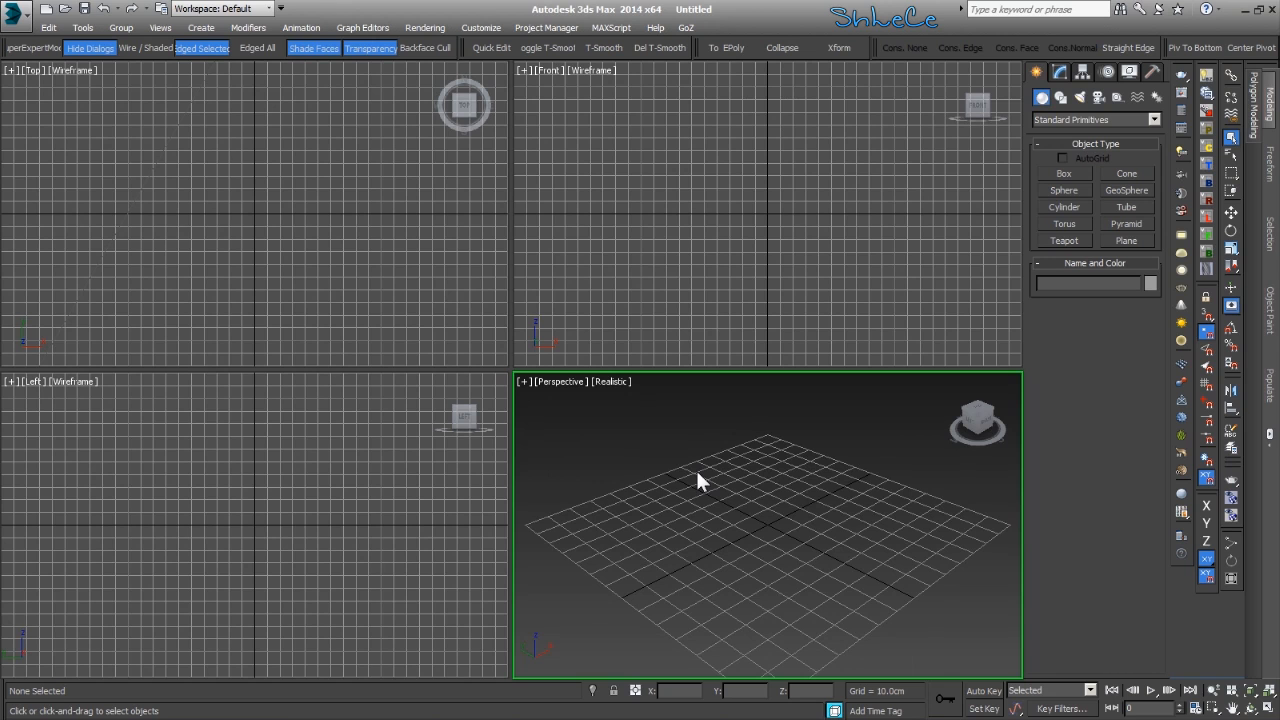
# Maximize the Perspective viewport and set its display style to Shaded
pyautogui.hotkey('alt', 'w')
pyautogui.scroll(-5, 652, 340)
pyautogui.moveTo(653, 331); pyautogui.dragTo(659, 359, button='middle')
pyautogui.scroll(3, 653, 297)
pyautogui.moveTo(653, 297); pyautogui.dragTo(661, 438, button='middle')
pyautogui.moveTo(633, 378); pyautogui.dragTo(638, 424, button='middle')
pyautogui.click(106, 69)
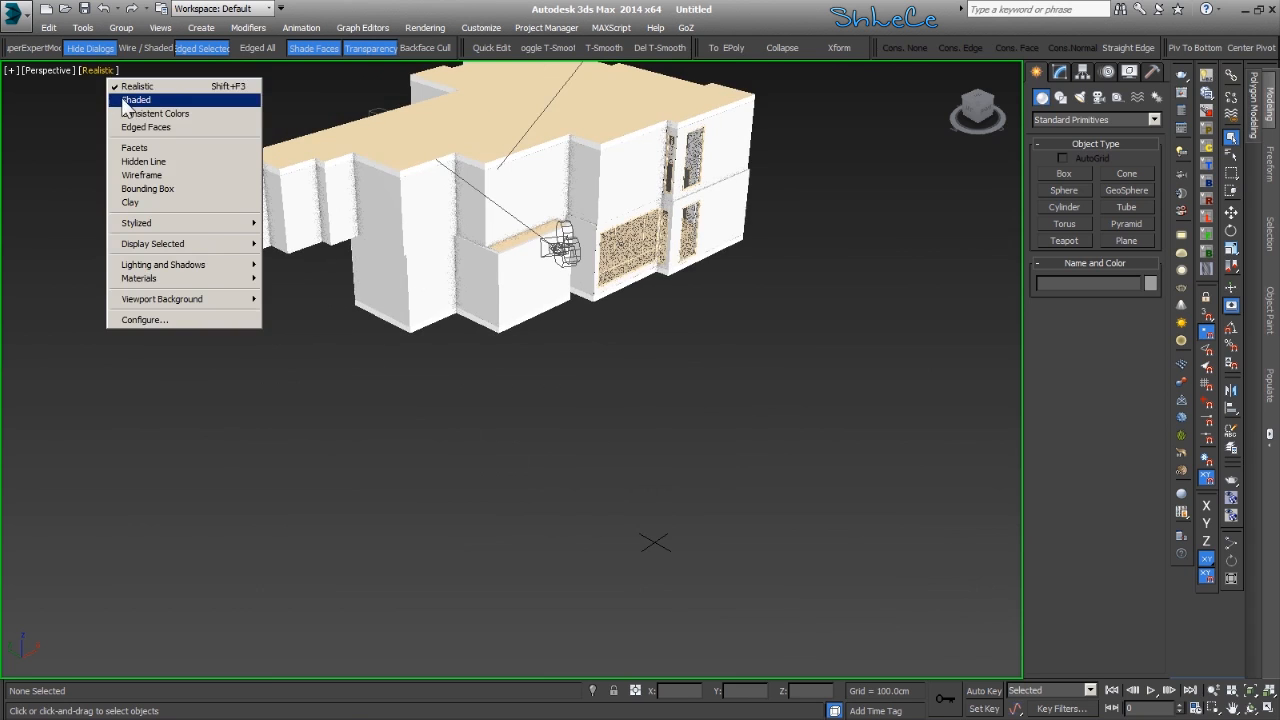
pyautogui.click(128, 97)
# Examine the imported house from outside and inspect its large windows and frames up close
pyautogui.moveTo(425, 208)
pyautogui.keyDown('alt'); pyautogui.mouseDown(button='middle')
pyautogui.moveTo(466, 289)
pyautogui.moveTo(527, 267)
pyautogui.moveTo(499, 354)
pyautogui.moveTo(536, 344)
pyautogui.moveTo(575, 367)
pyautogui.moveTo(578, 385)
pyautogui.mouseUp(button='middle'); pyautogui.keyUp('alt')
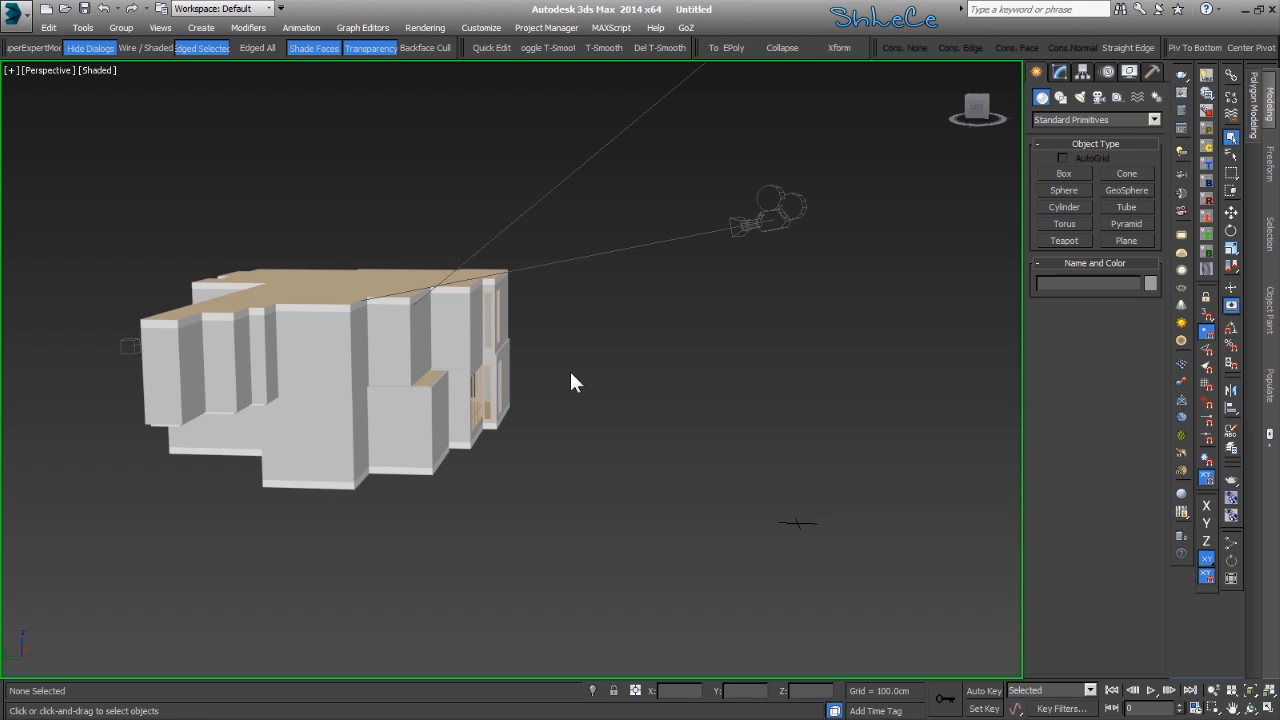
pyautogui.scroll(-10, 608, 322)
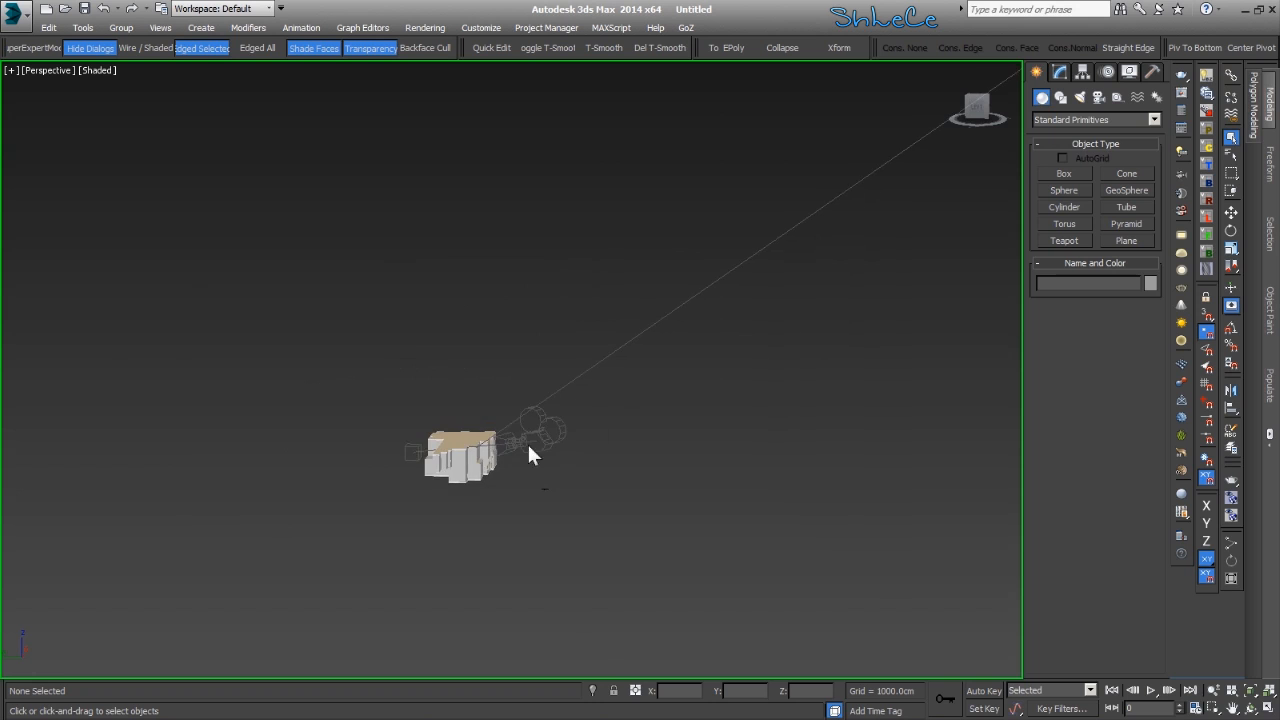
pyautogui.scroll(10, 517, 456)
pyautogui.scroll(10, 429, 462)
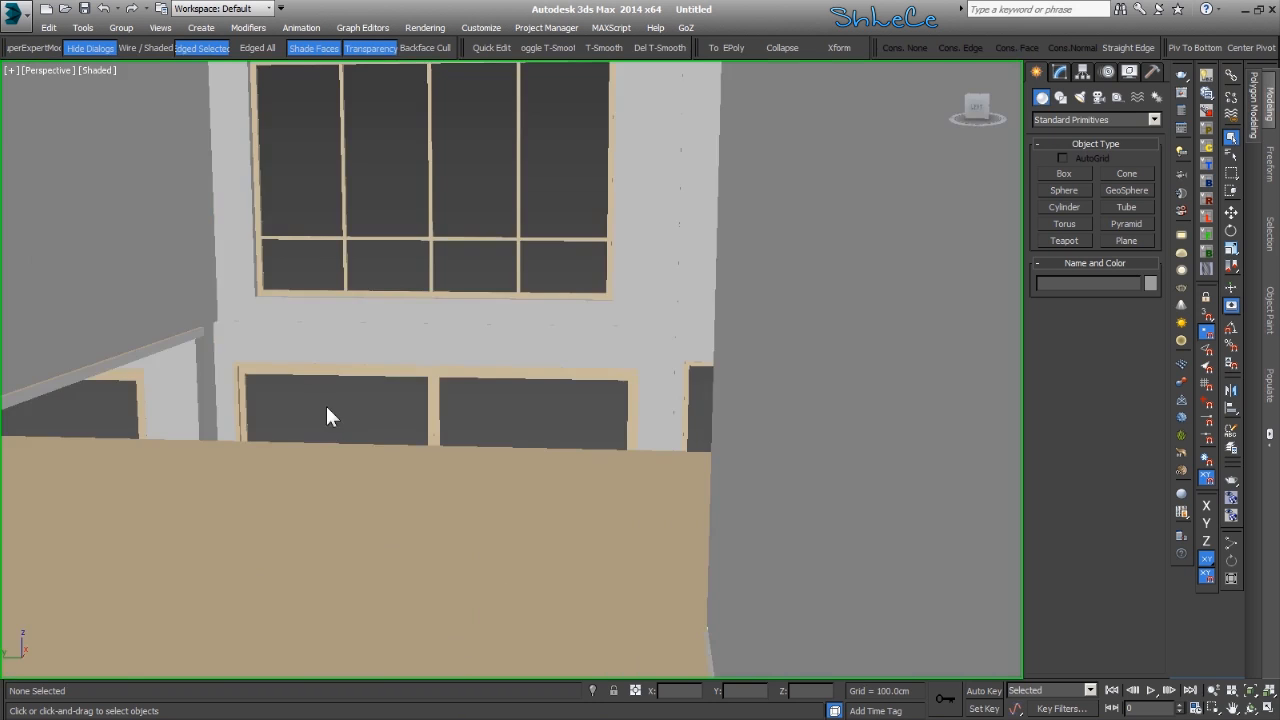
pyautogui.scroll(-10, 517, 384)
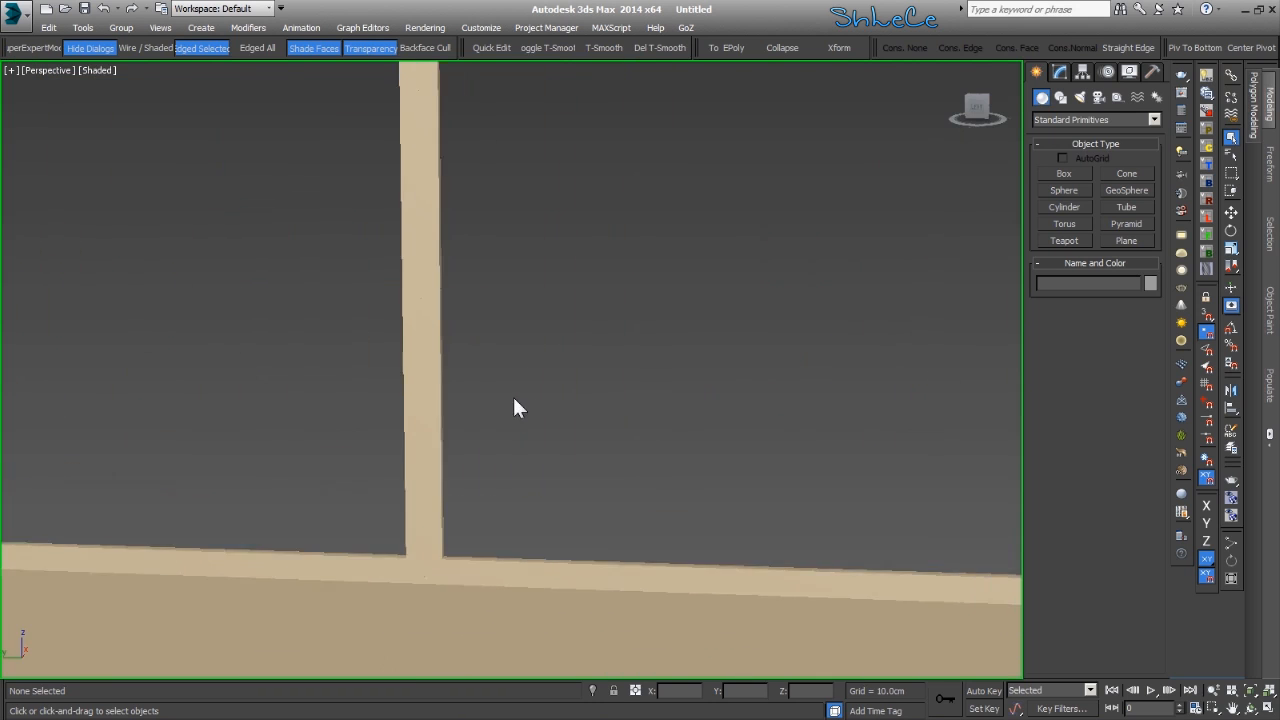
pyautogui.scroll(5, 510, 410)
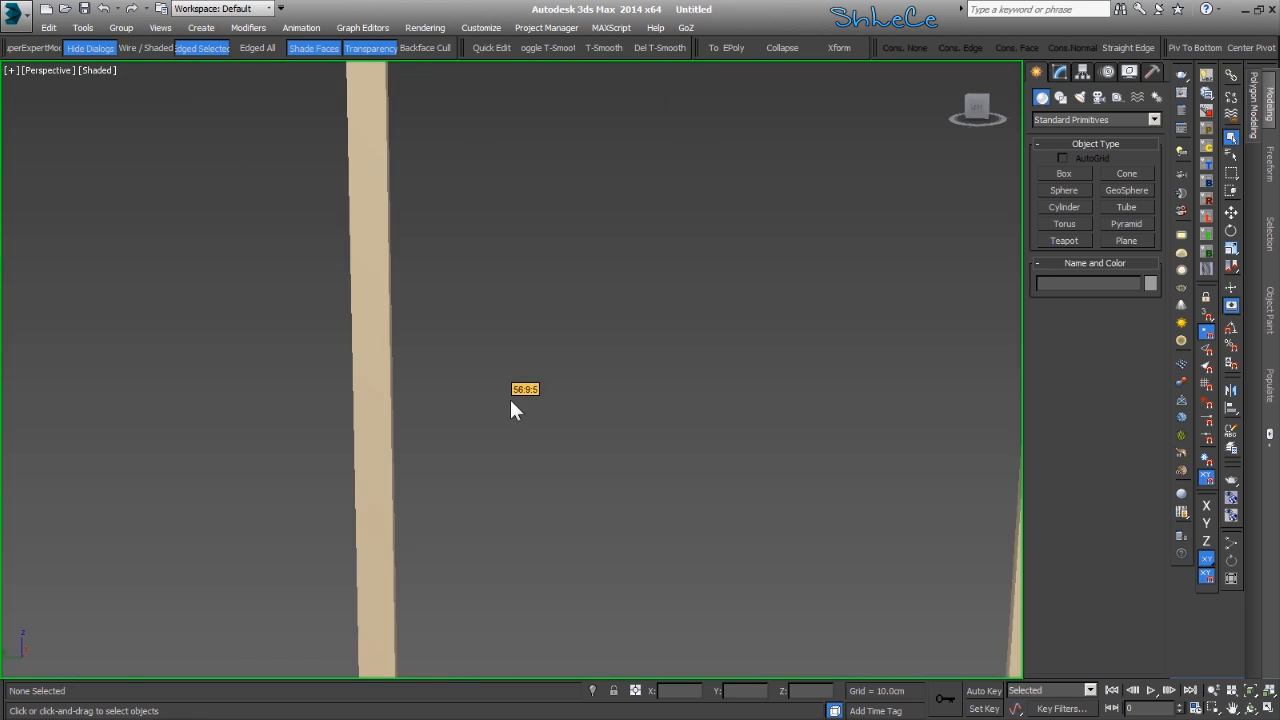
pyautogui.scroll(-6, 506, 391)
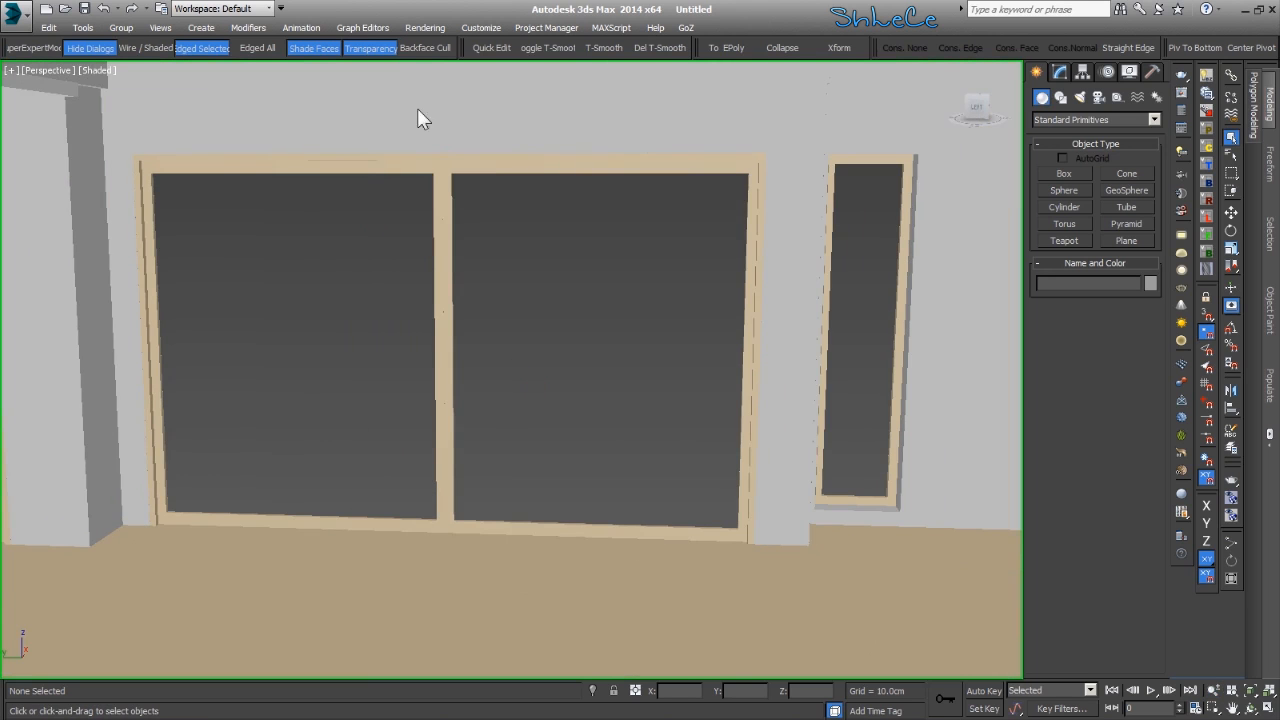
# Check the display unit scale in Units Setup without changing it
pyautogui.click(560, 27)
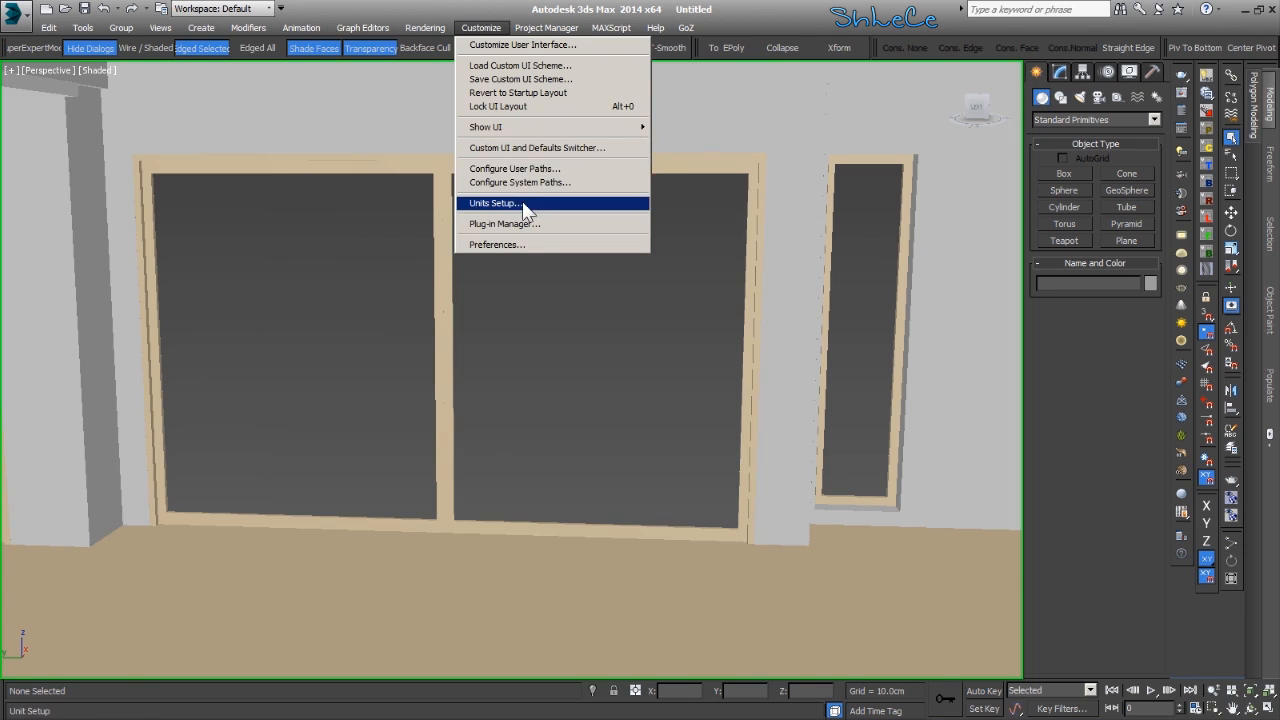
pyautogui.click(522, 202)
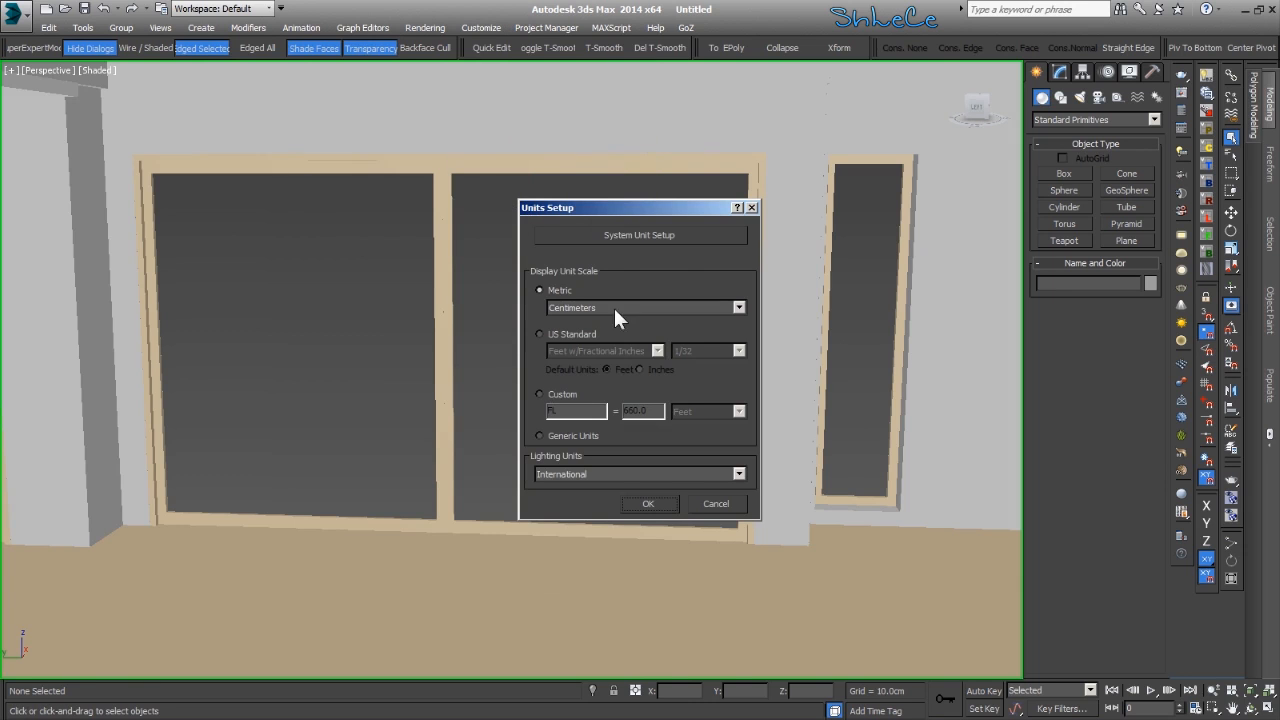
pyautogui.click(728, 507)
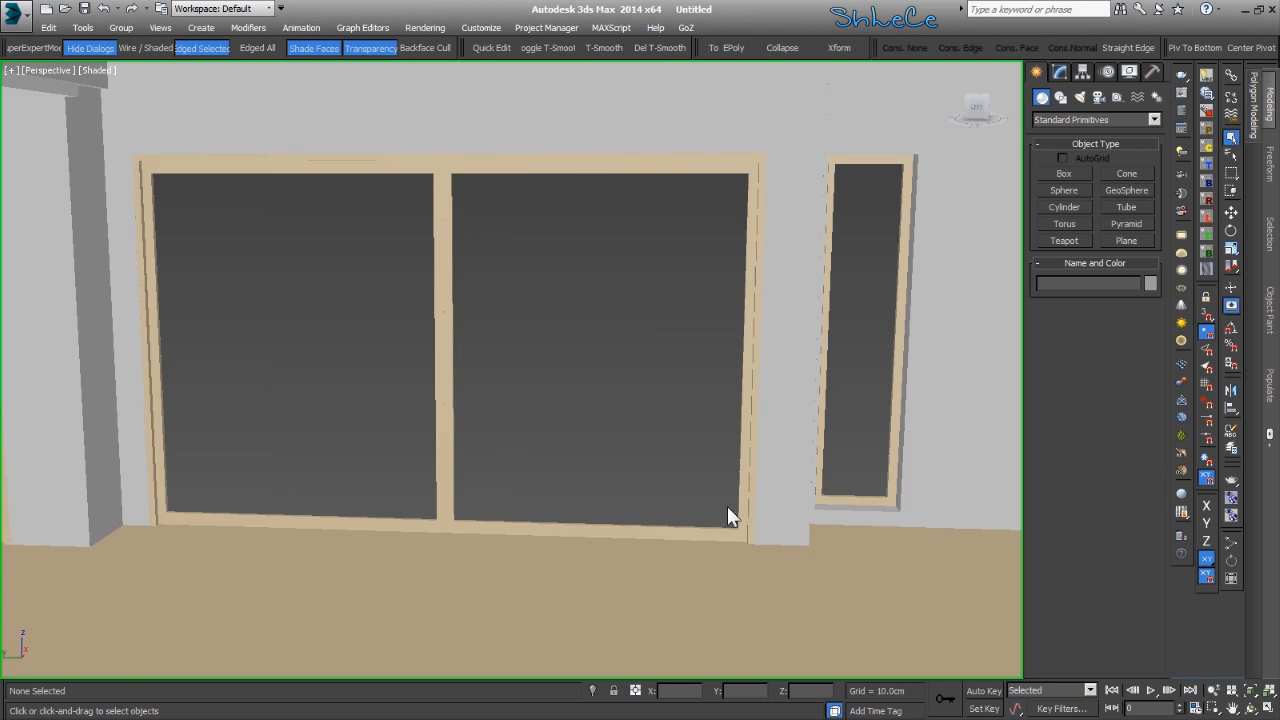
# Create a box in front of the large window, about 91 cm long, 126 cm wide and 290 cm high
pyautogui.click(1090, 173)
pyautogui.moveTo(748, 570); pyautogui.dragTo(623, 615)
pyautogui.click(747, 241)
pyautogui.moveTo(747, 241); pyautogui.dragTo(734, 293, button='middle')
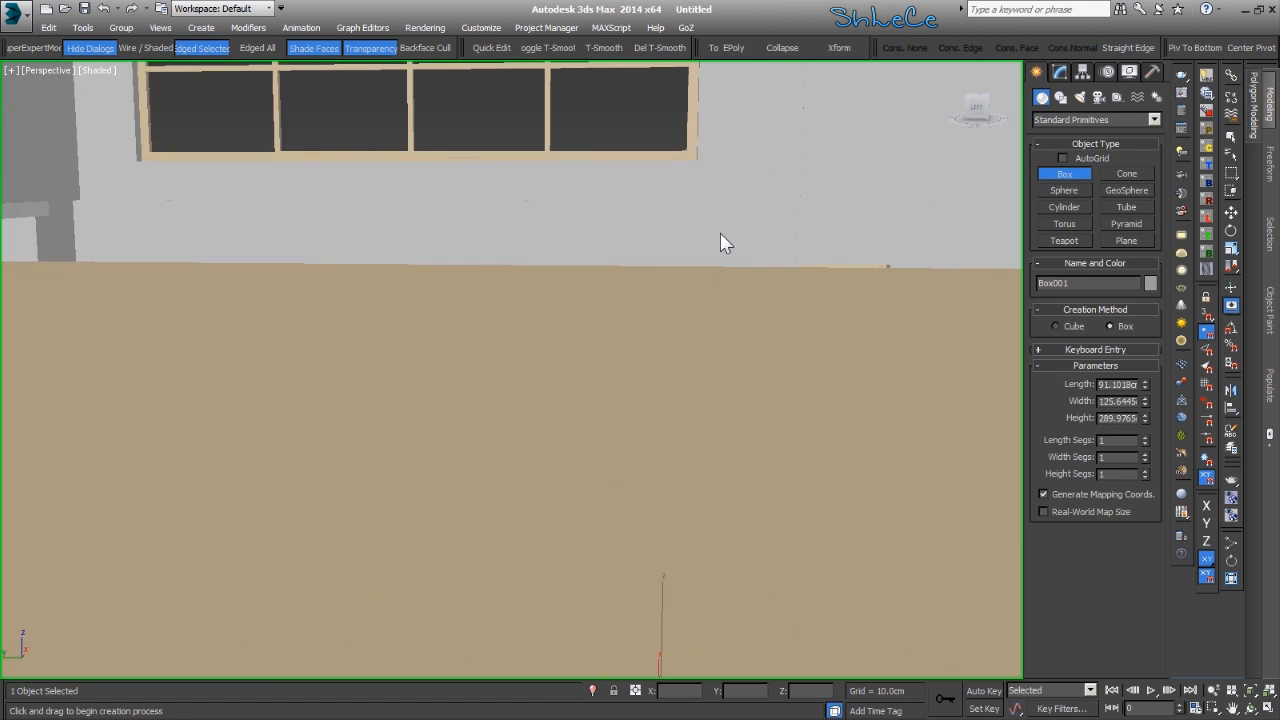
pyautogui.rightClick(712, 263)
pyautogui.scroll(-4, 729, 346)
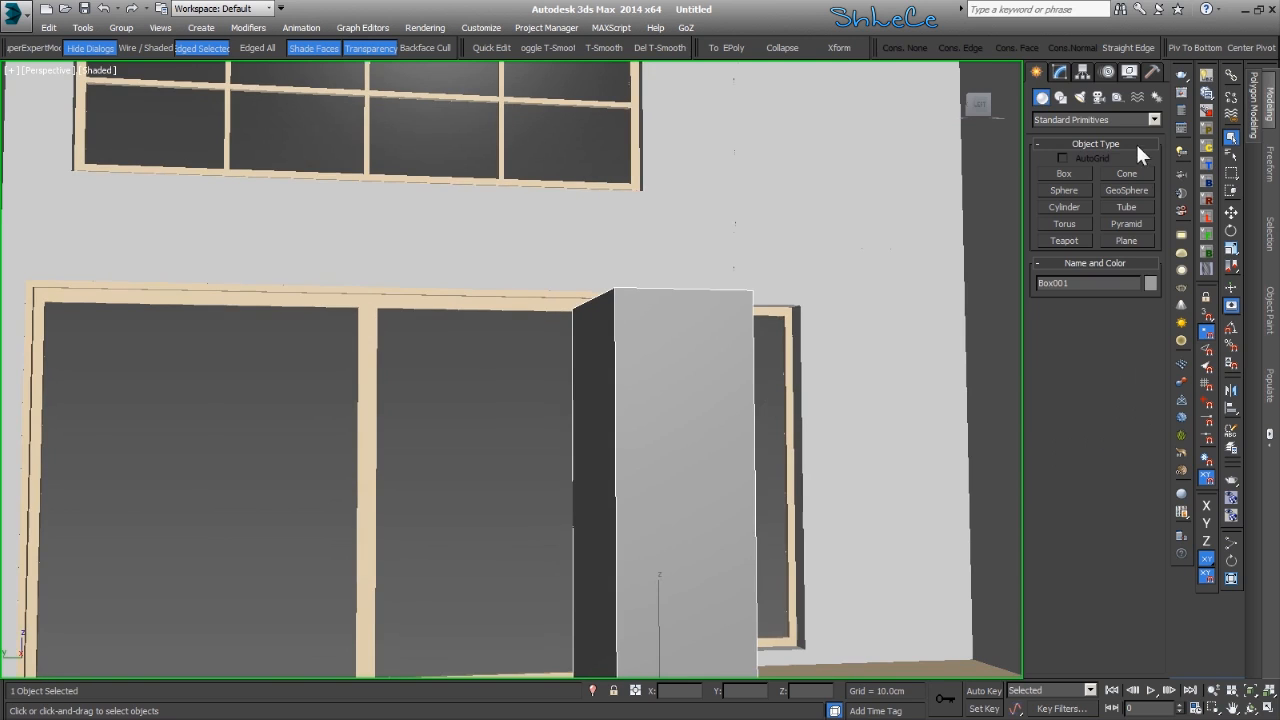
# Increase the box's height to about 330 cm to check it against the house's scale
pyautogui.click(1059, 72)
pyautogui.moveTo(1141, 431); pyautogui.dragTo(1143, 414)
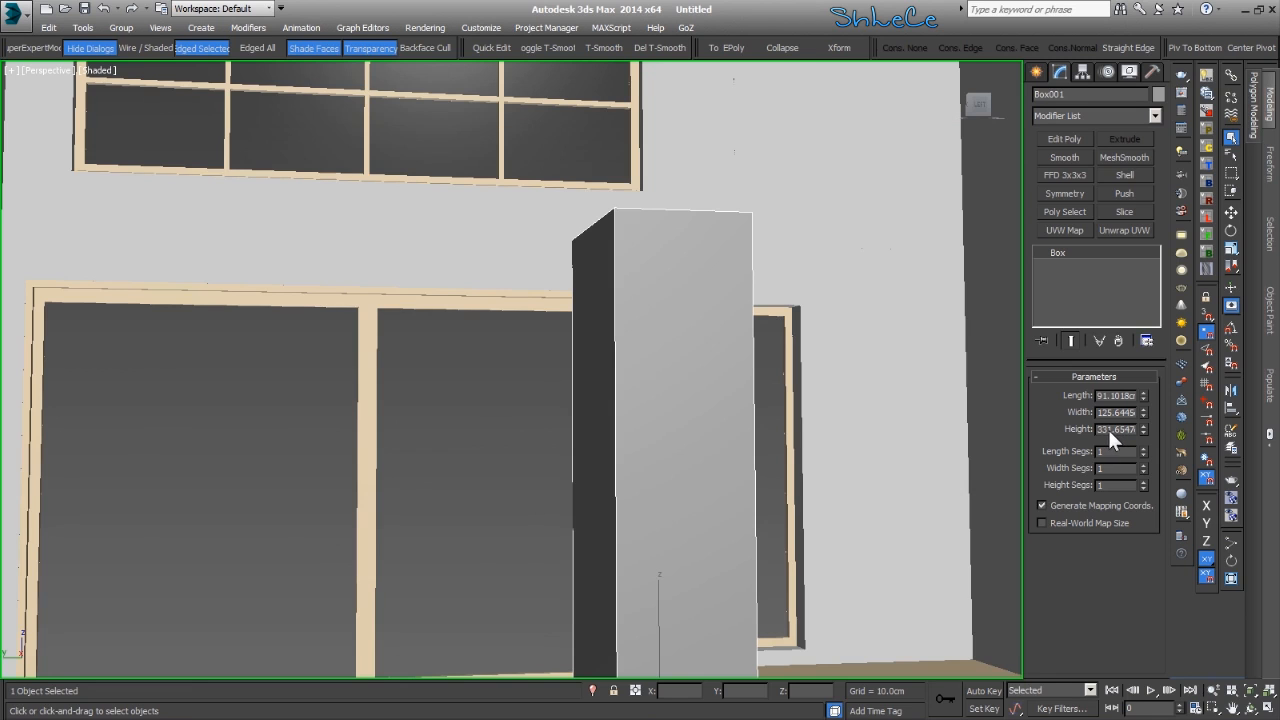
pyautogui.doubleClick(1107, 428)
pyautogui.moveTo(1131, 432); pyautogui.dragTo(1081, 436)
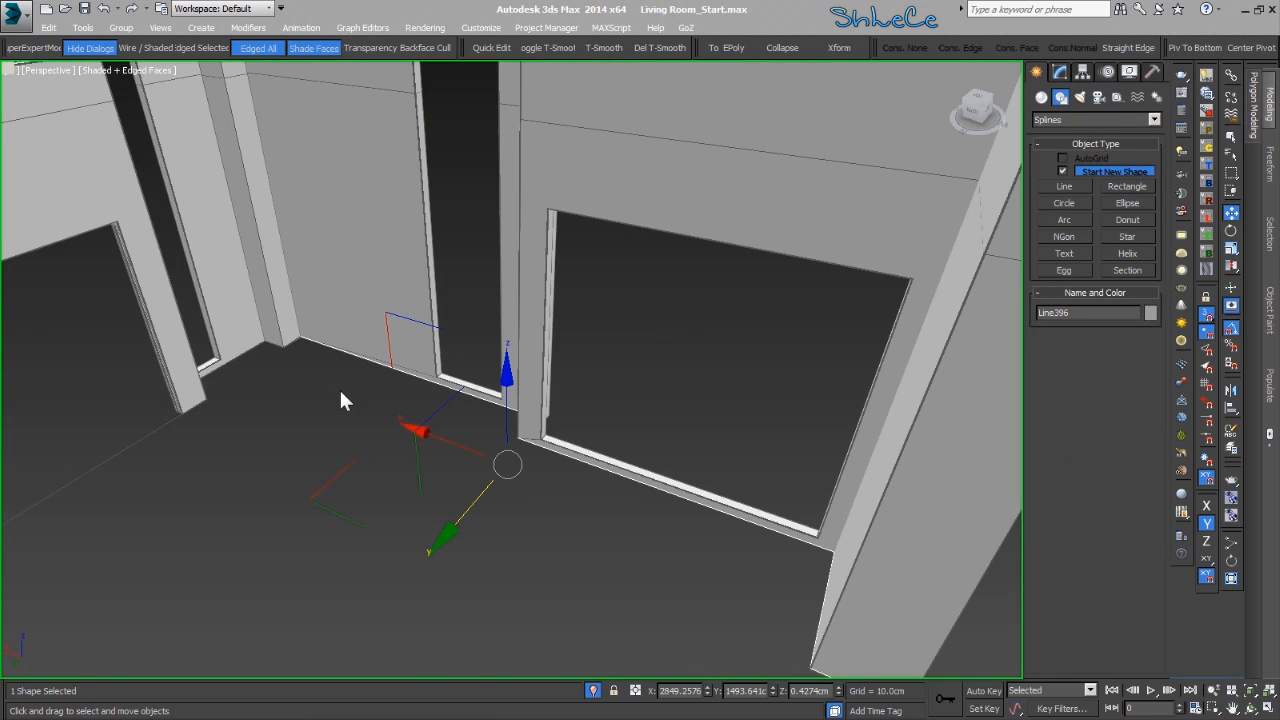
# Turn off snapping and isolate the two splines that trace the base of the living room walls
pyautogui.click(310, 390)
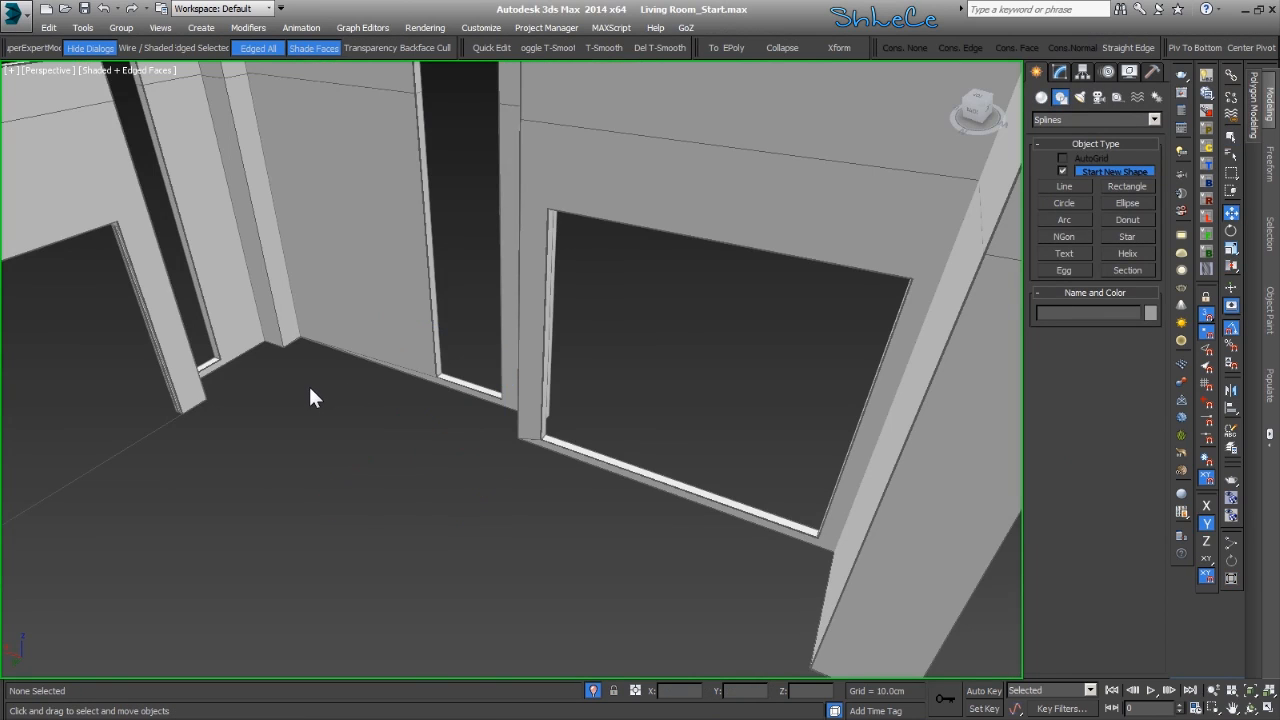
pyautogui.click(193, 298)
pyautogui.click(316, 396)
pyautogui.press('s')
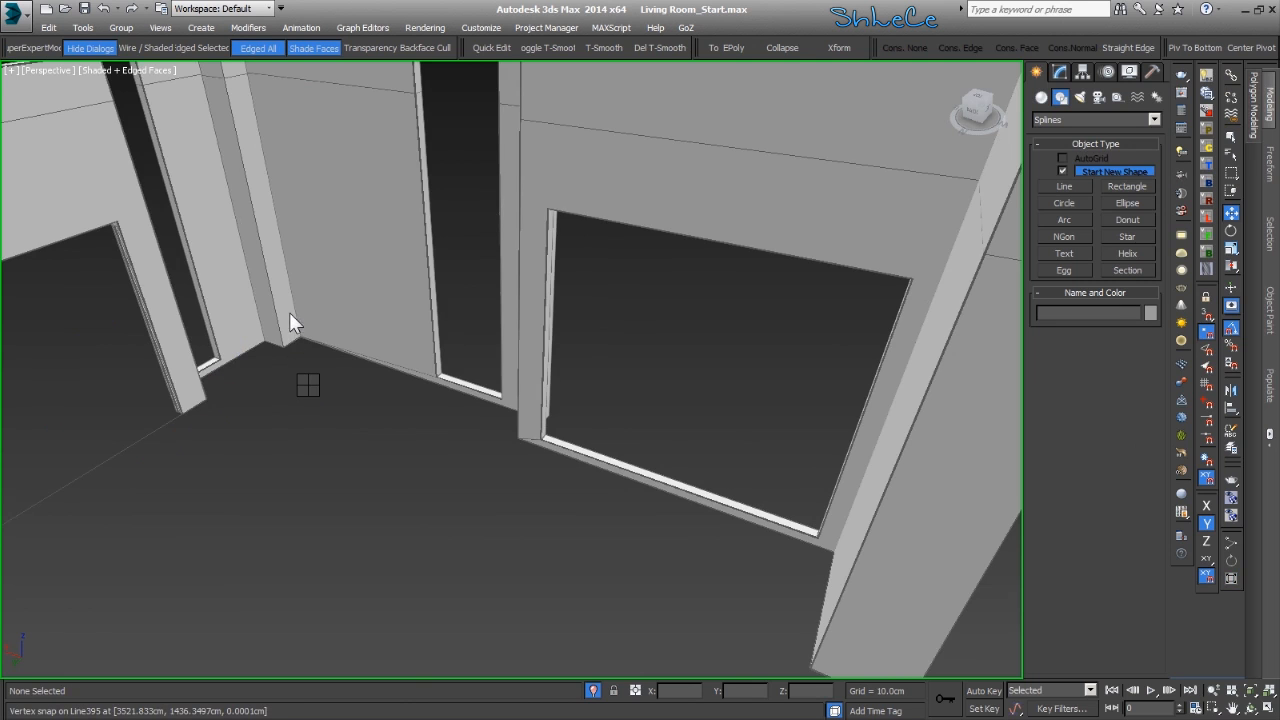
pyautogui.moveTo(322, 382); pyautogui.dragTo(230, 296)
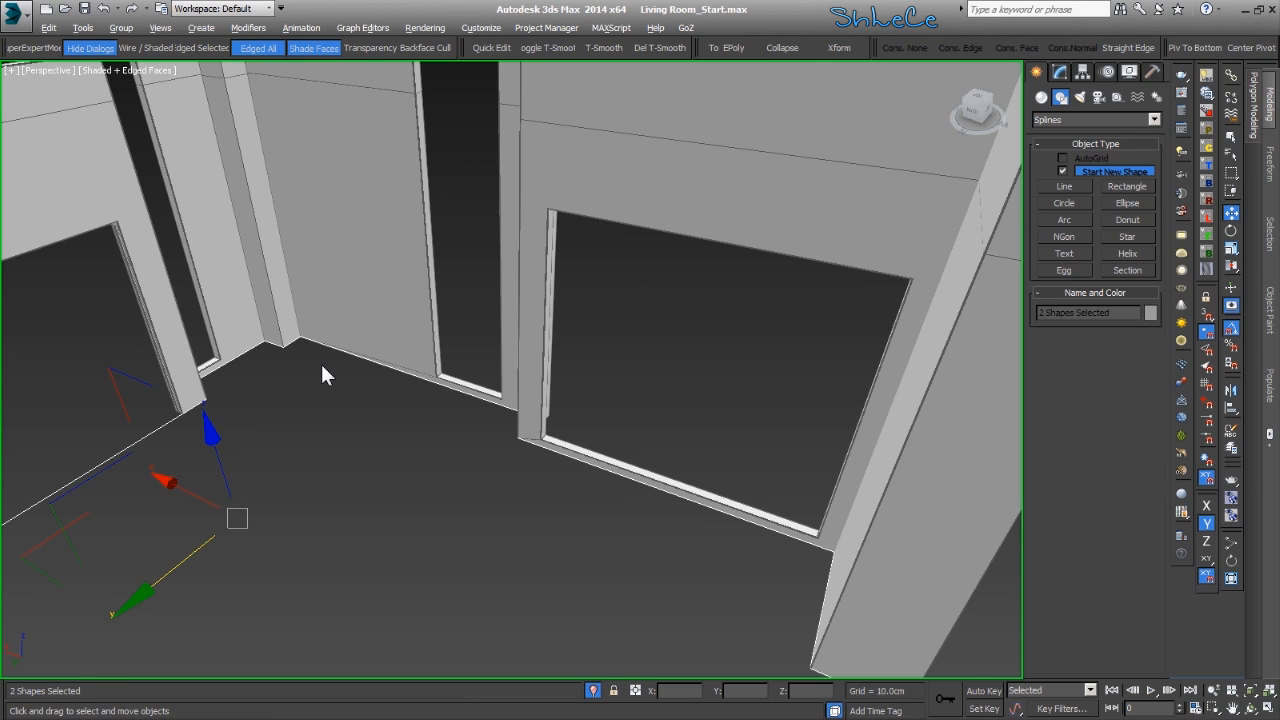
pyautogui.hotkey('alt', 'q')
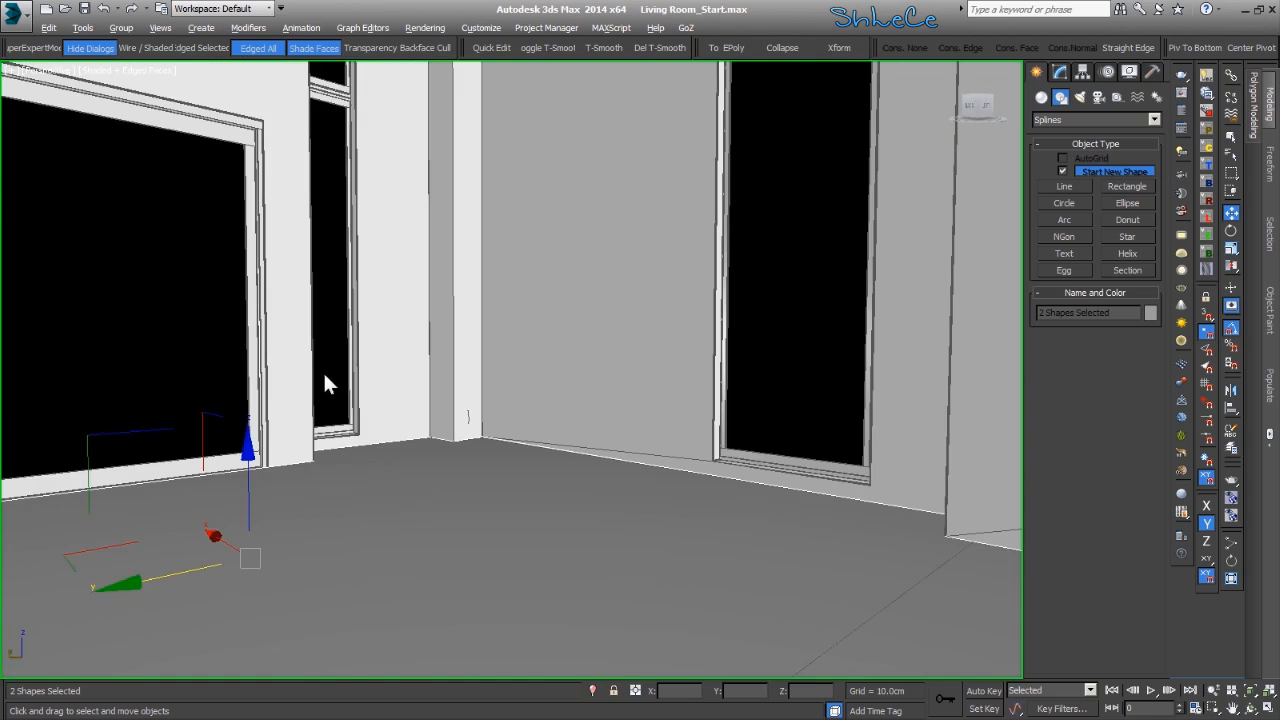
pyautogui.scroll(5, 520, 305)
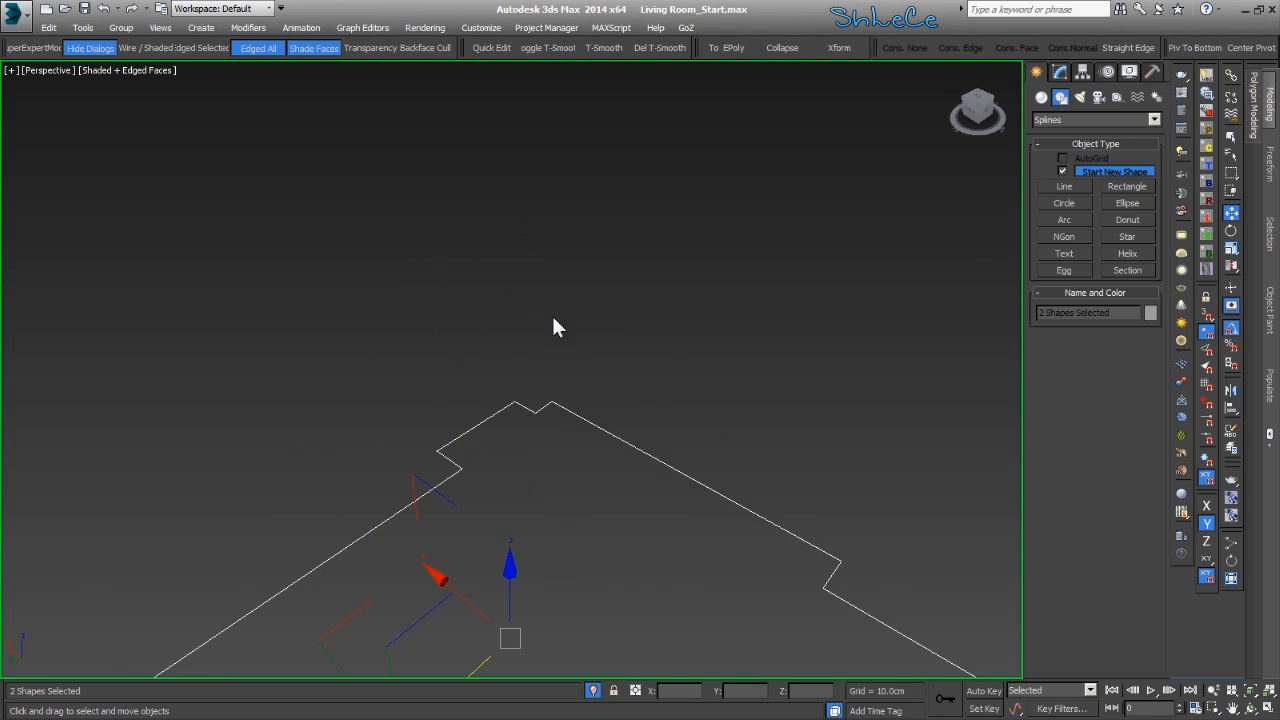
# Attach the other wall-base spline to the longer-wall line with the two meeting at the corner, and switch to vertex editing
pyautogui.moveTo(656, 359); pyautogui.dragTo(598, 491)
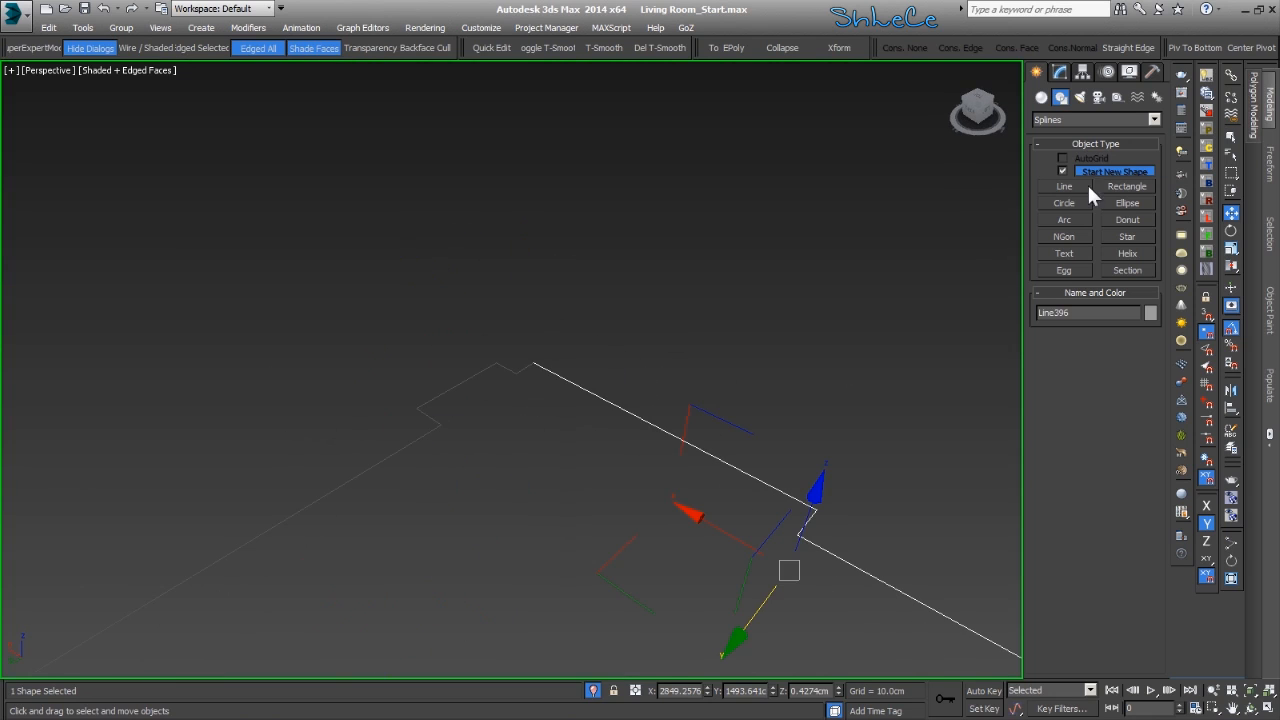
pyautogui.click(1060, 72)
pyautogui.scroll(-3, 1140, 530)
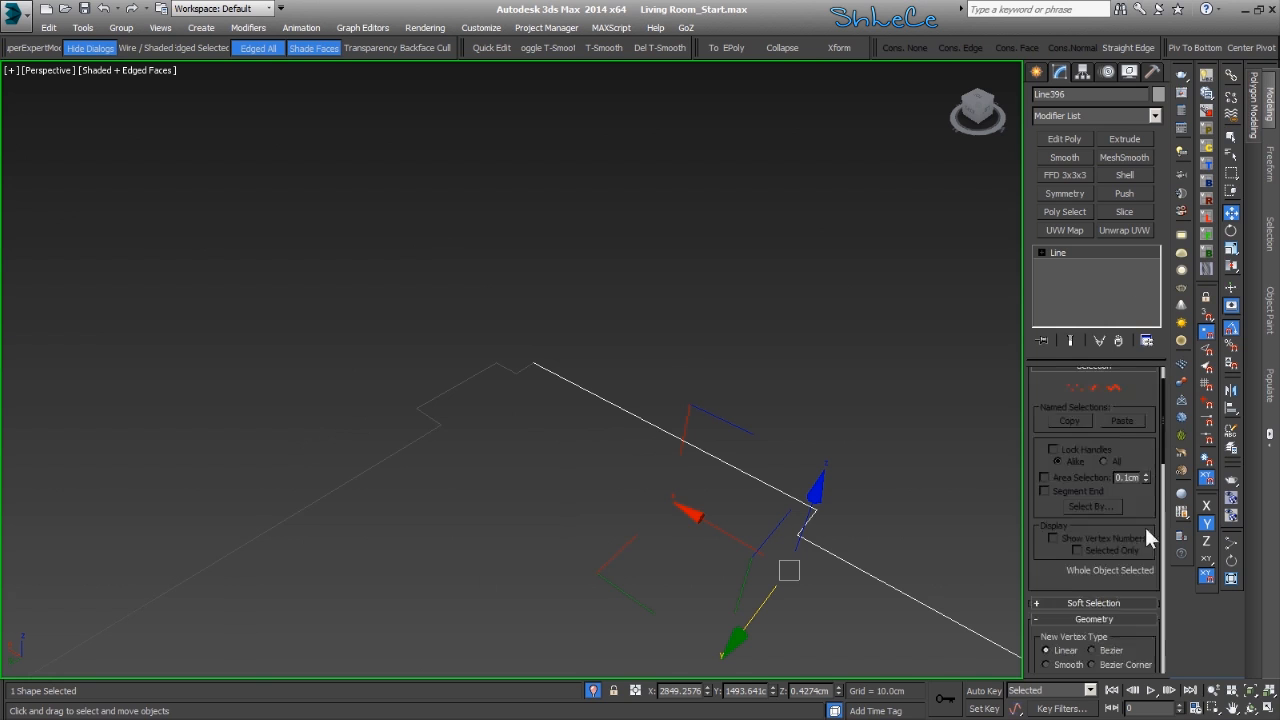
pyautogui.click(1062, 538)
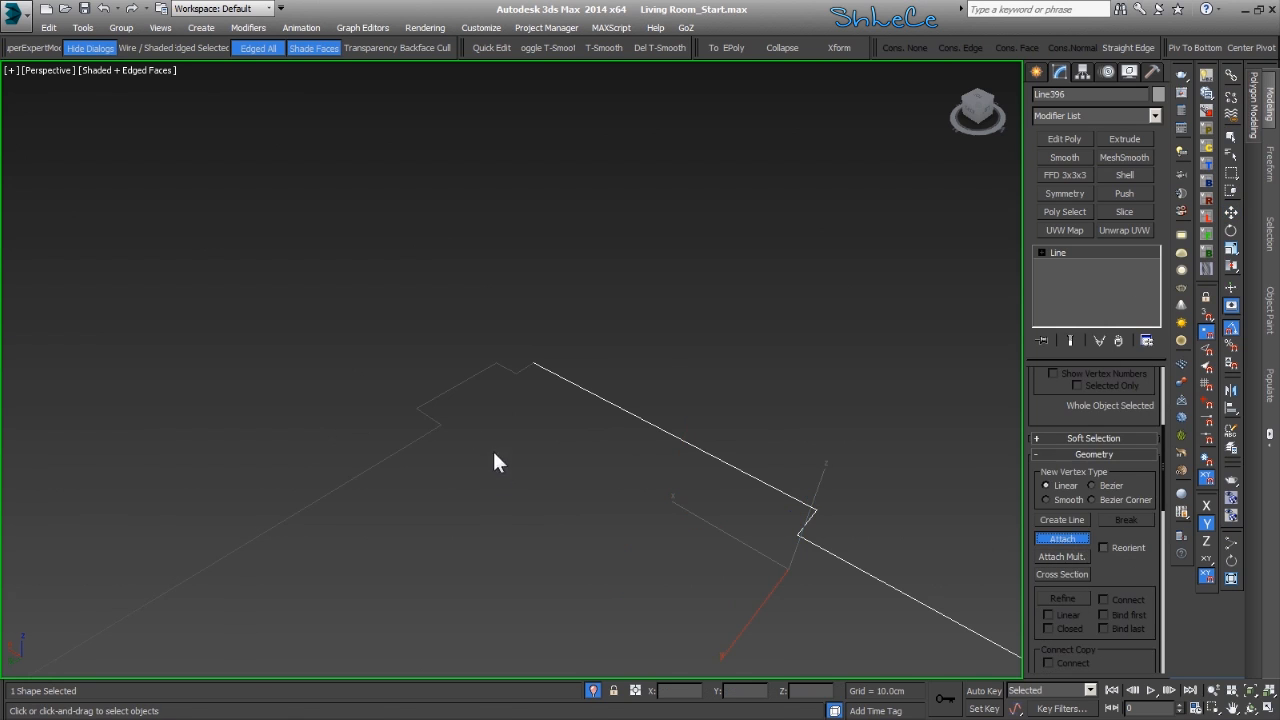
pyautogui.click(474, 377)
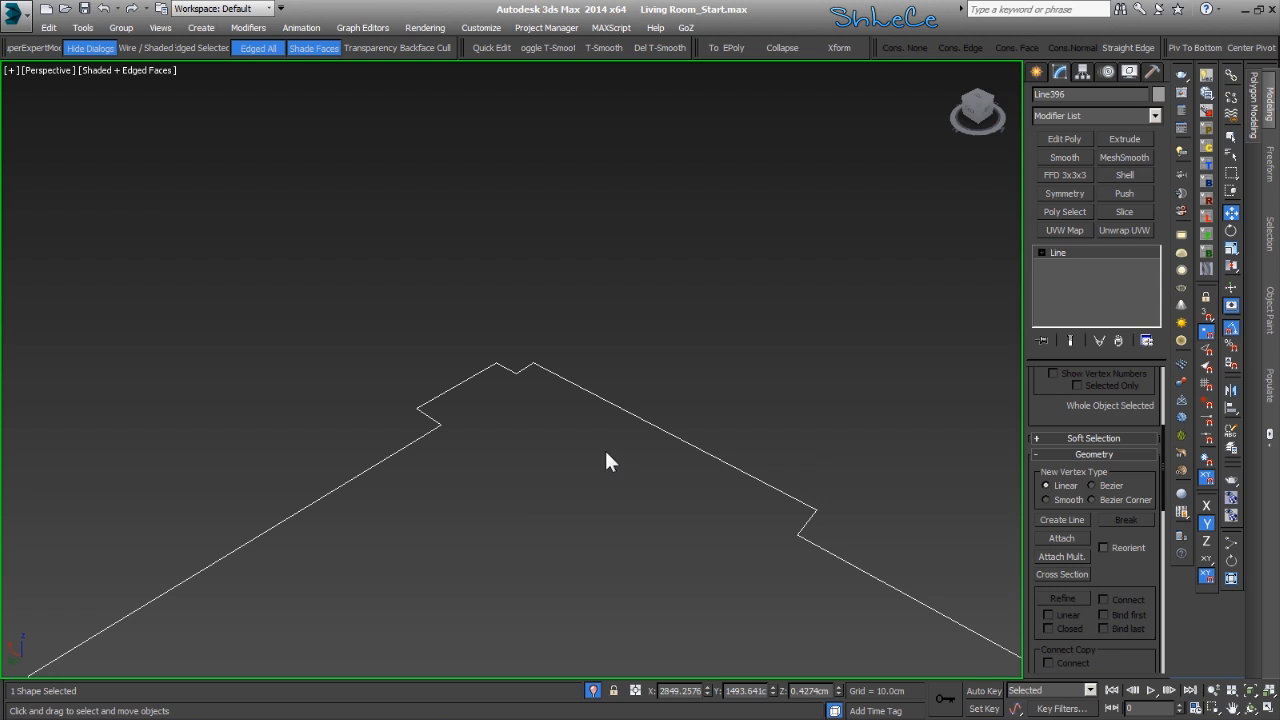
pyautogui.press('1')
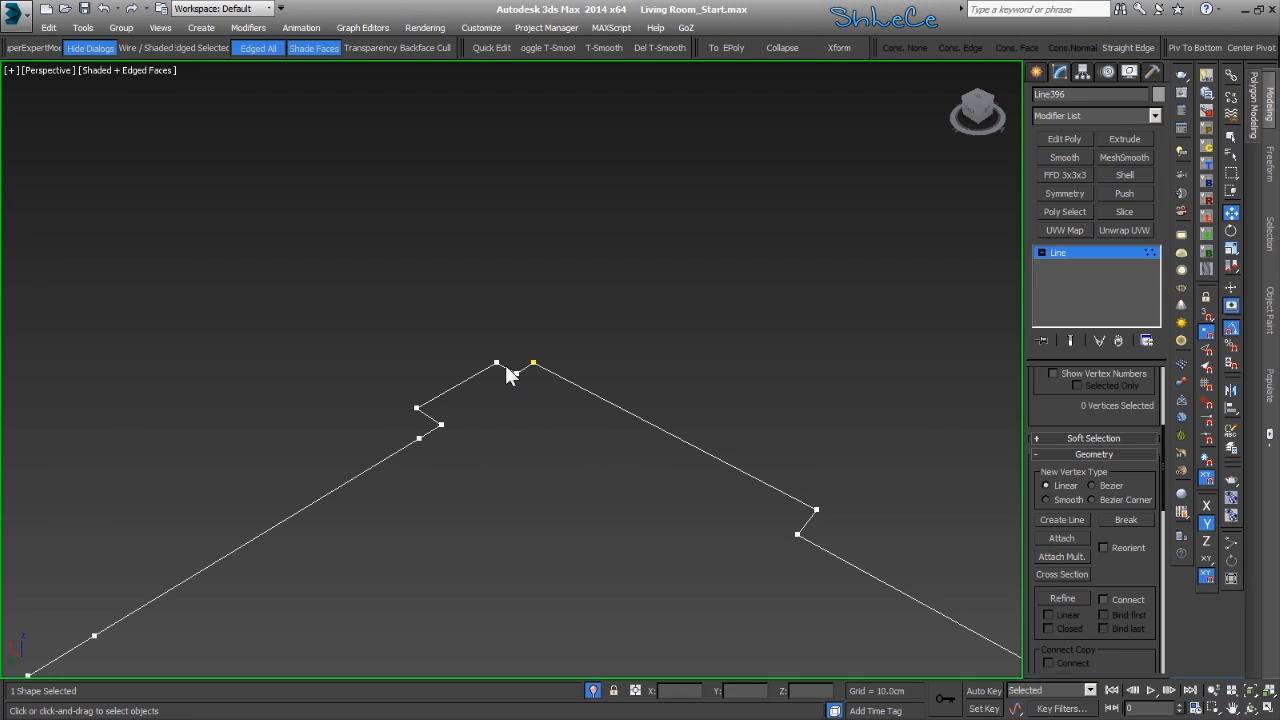
# Try to weld the vertex at the inner corner of the small notch
pyautogui.click(525, 390)
pyautogui.scroll(-5, 1135, 420)
pyautogui.click(1074, 489)
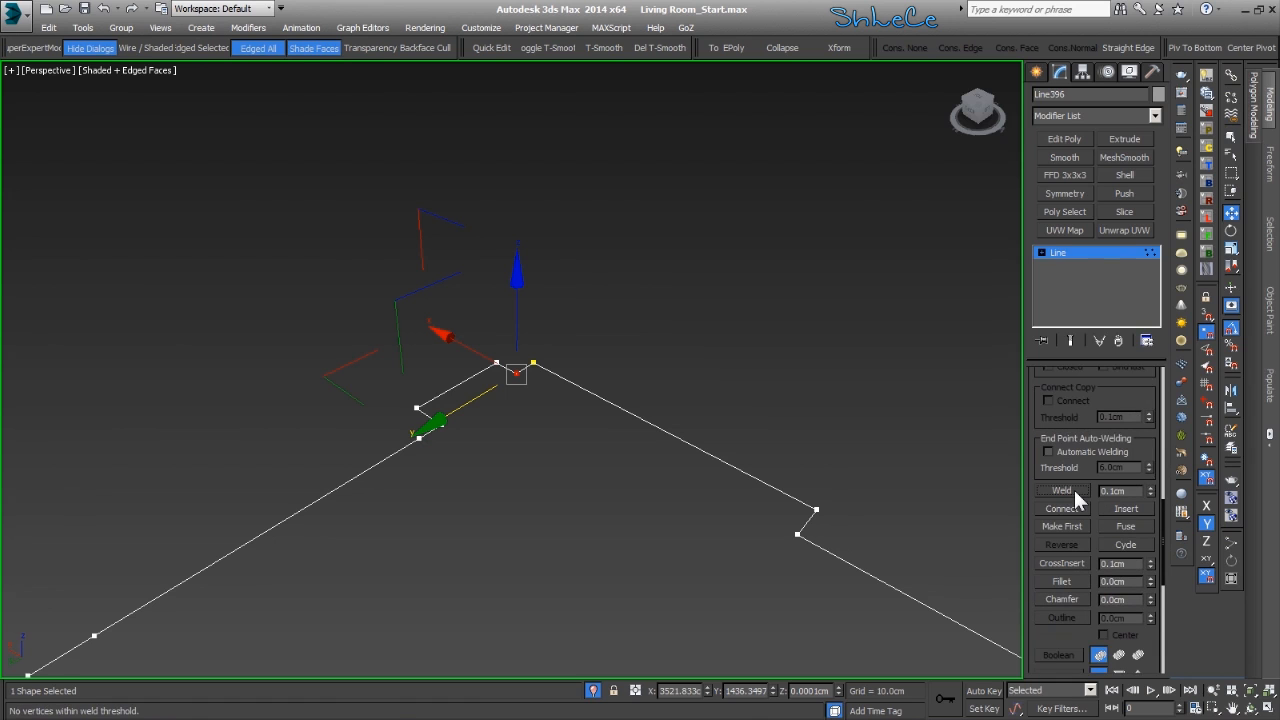
pyautogui.scroll(4, 1120, 500)
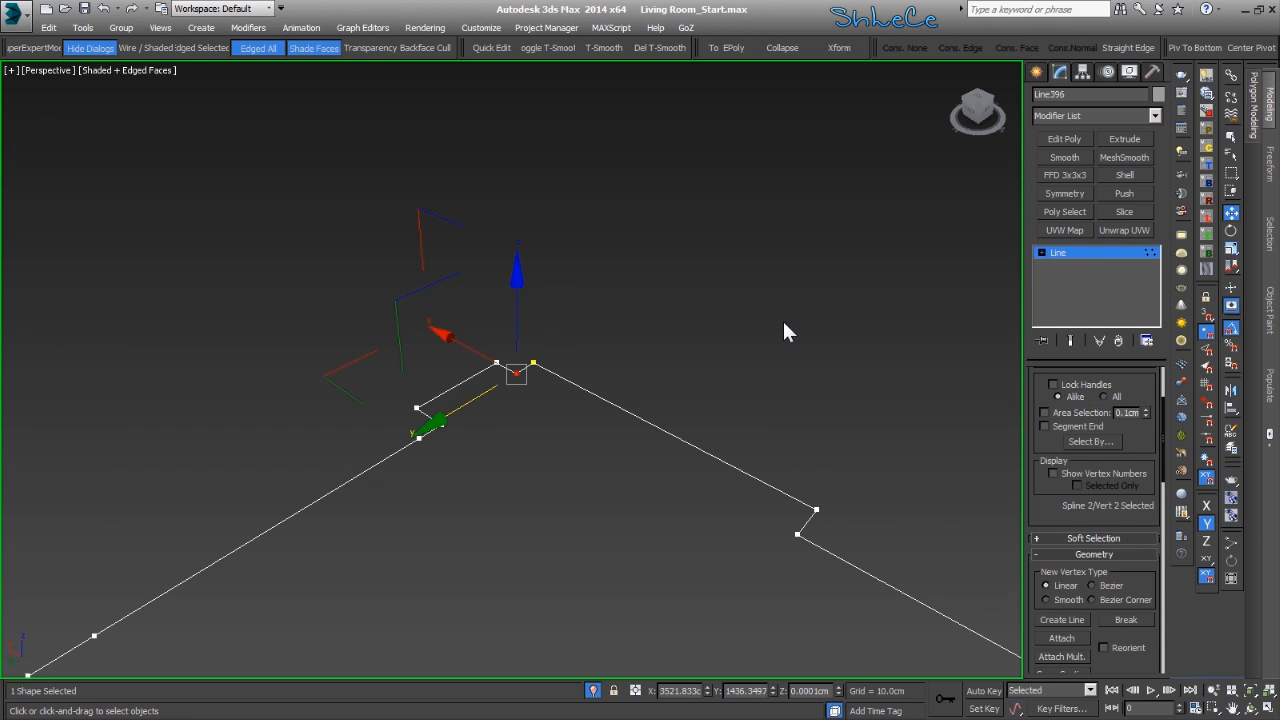
# Weld the overlapping end vertices where the two attached splines meet, using a 0.1 cm threshold
pyautogui.click(687, 316)
pyautogui.moveTo(527, 382); pyautogui.dragTo(527, 383)
pyautogui.scroll(-4, 1062, 490)
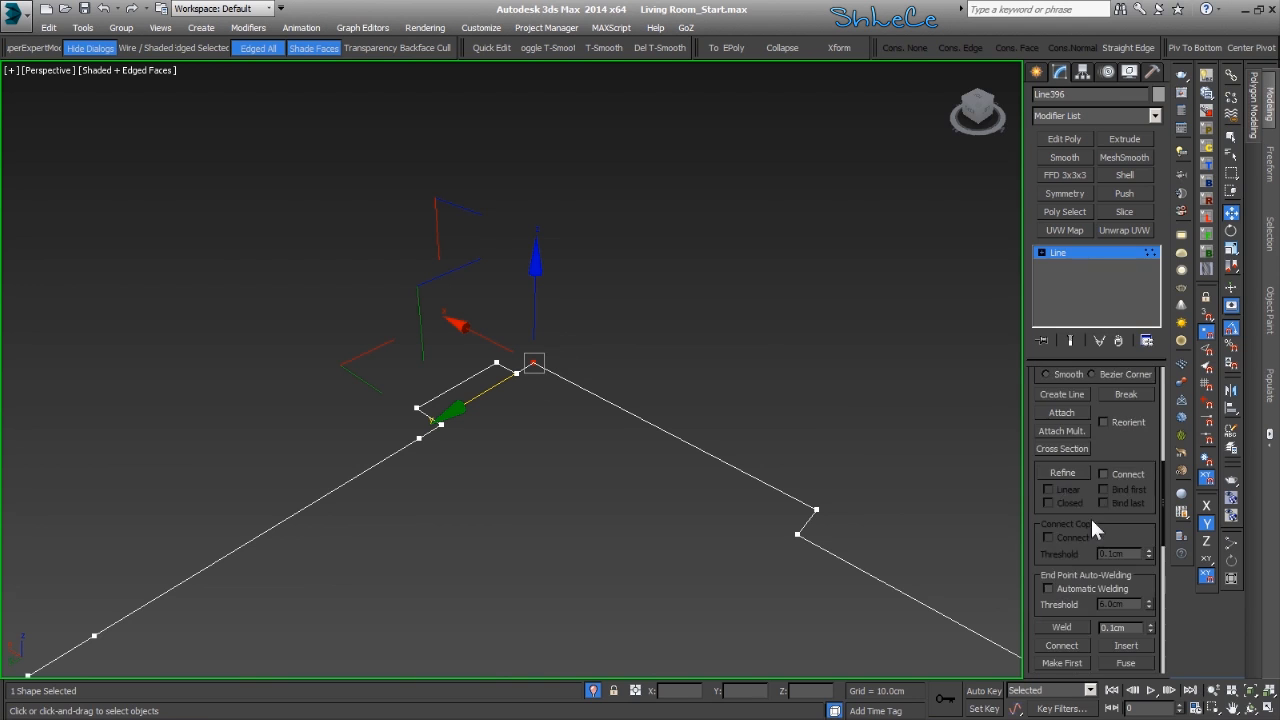
pyautogui.scroll(-2, 1075, 520)
pyautogui.click(1068, 554)
pyautogui.scroll(5, 1076, 473)
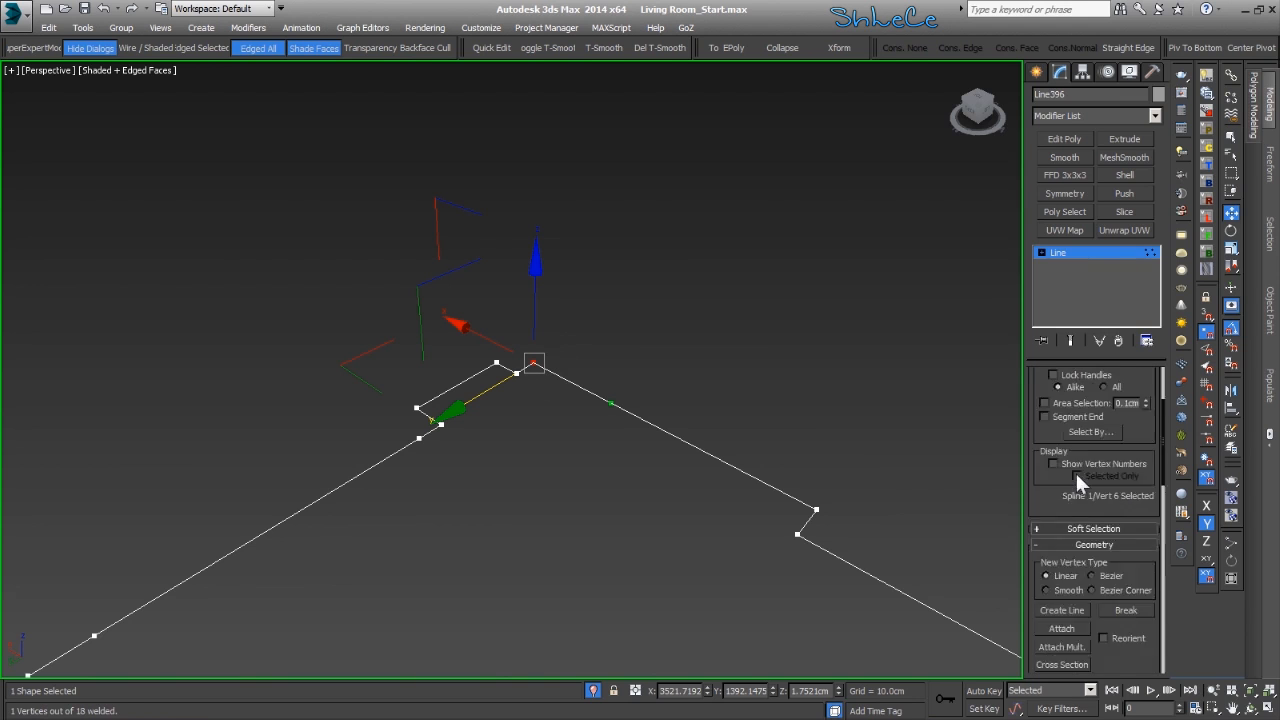
# Leave vertex editing of the joined outline and end isolation to show the whole room
pyautogui.click(714, 306)
pyautogui.scroll(-2, 683, 365)
pyautogui.scroll(1, 660, 370)
pyautogui.scroll(1, 643, 365)
pyautogui.click(1070, 253)
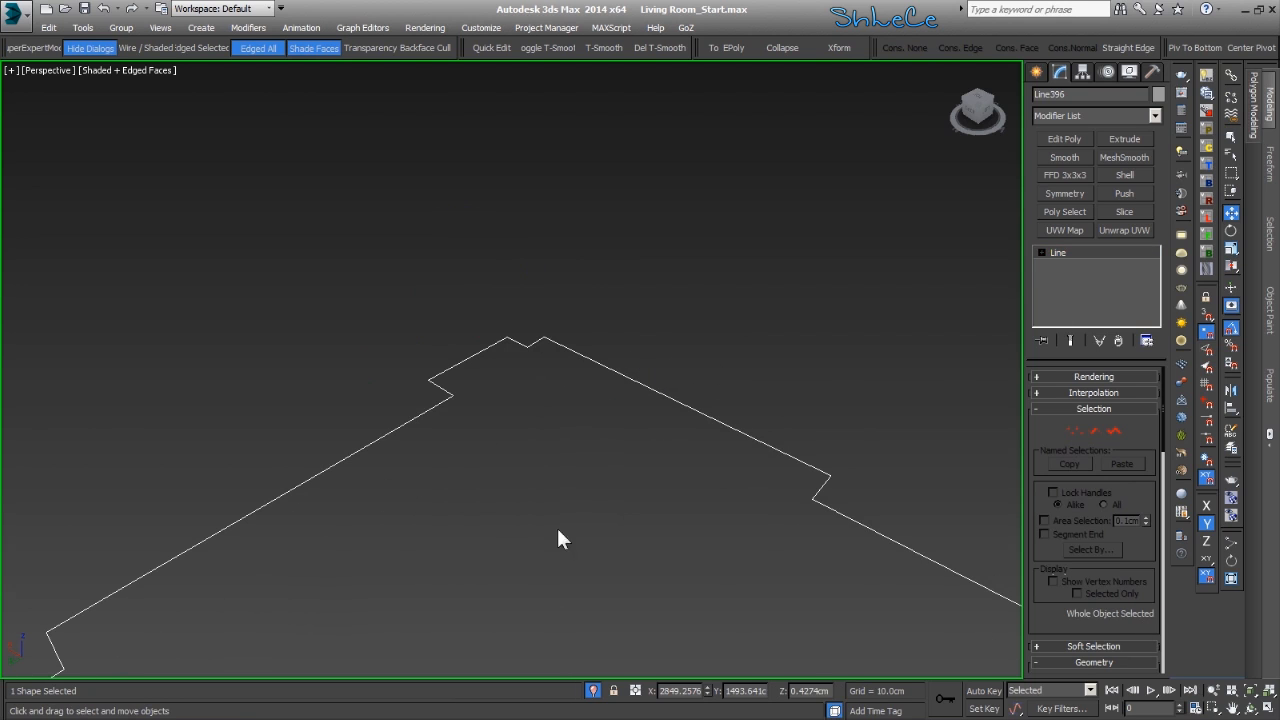
pyautogui.click(593, 690)
pyautogui.scroll(2, 493, 490)
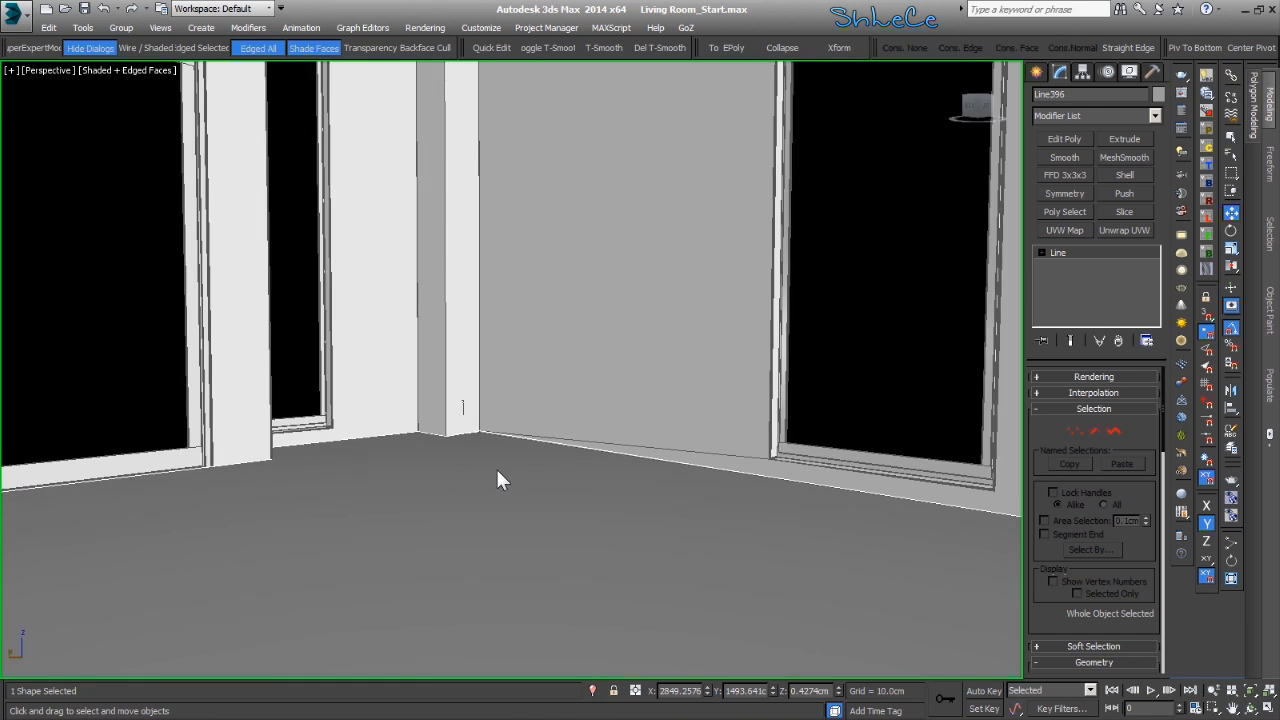
# Select the small profile spline beside the room's corner column and frame it in the viewport
pyautogui.scroll(1, 495, 466)
pyautogui.click(467, 420)
pyautogui.press('z')
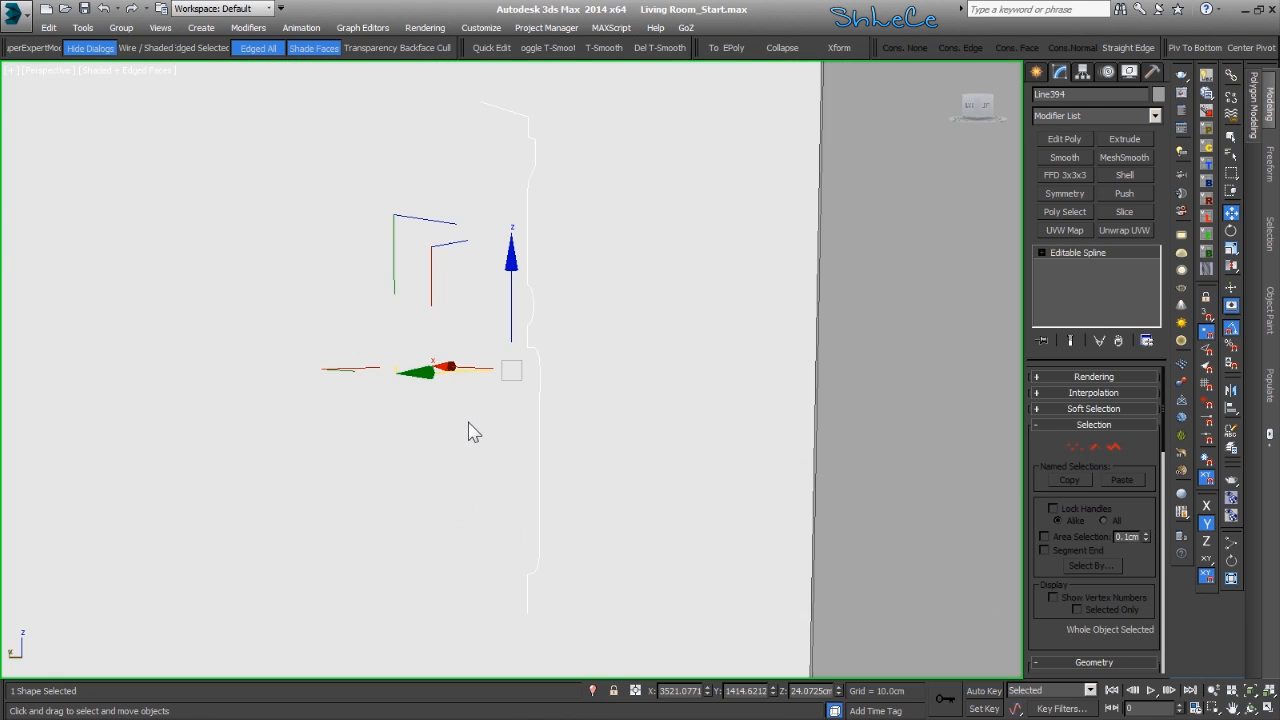
# Select the joined wall-base spline running along the floor beneath the column
pyautogui.keyDown('alt'); pyautogui.moveTo(541, 449); pyautogui.dragTo(510, 471, button='middle'); pyautogui.keyUp('alt')
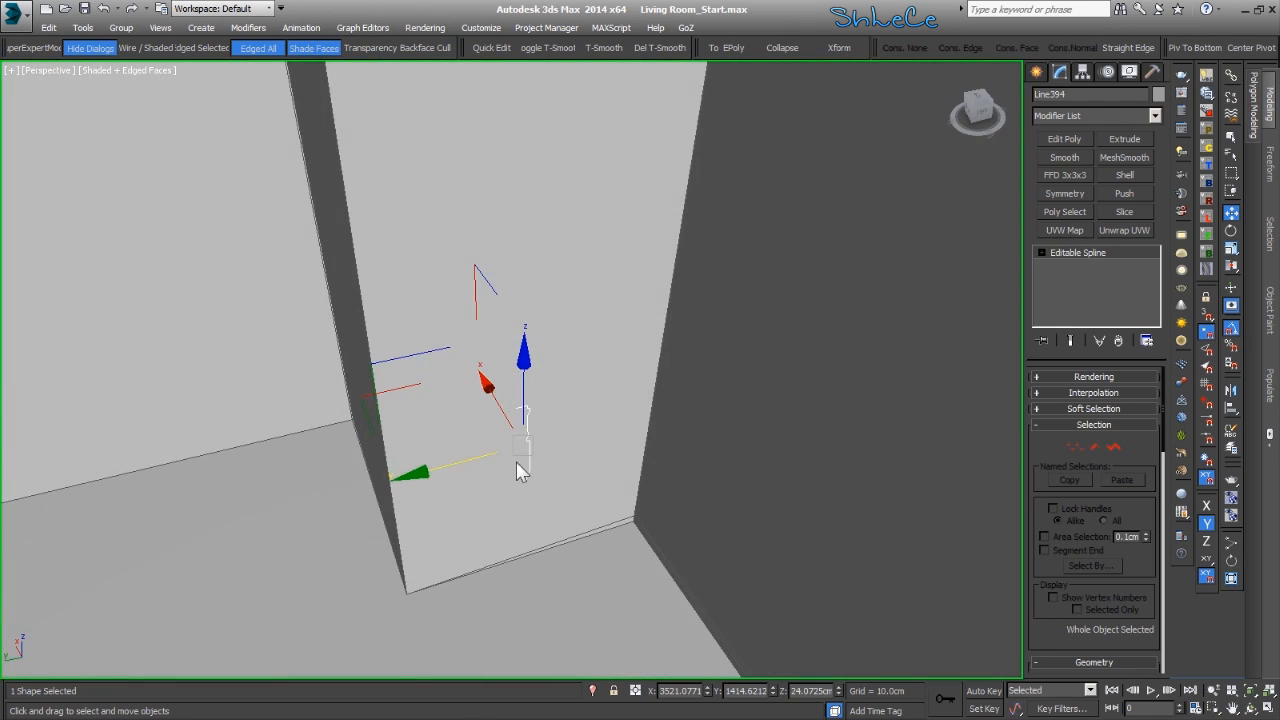
pyautogui.hotkey('alt', 'z')
pyautogui.moveTo(531, 418)
pyautogui.keyDown('alt'); pyautogui.mouseDown(button='middle')
pyautogui.moveTo(539, 383)
pyautogui.moveTo(565, 432)
pyautogui.moveTo(557, 463)
pyautogui.moveTo(557, 444)
pyautogui.mouseUp(button='middle'); pyautogui.keyUp('alt')
pyautogui.press('w')
pyautogui.moveTo(650, 631); pyautogui.dragTo(719, 459, button='middle')
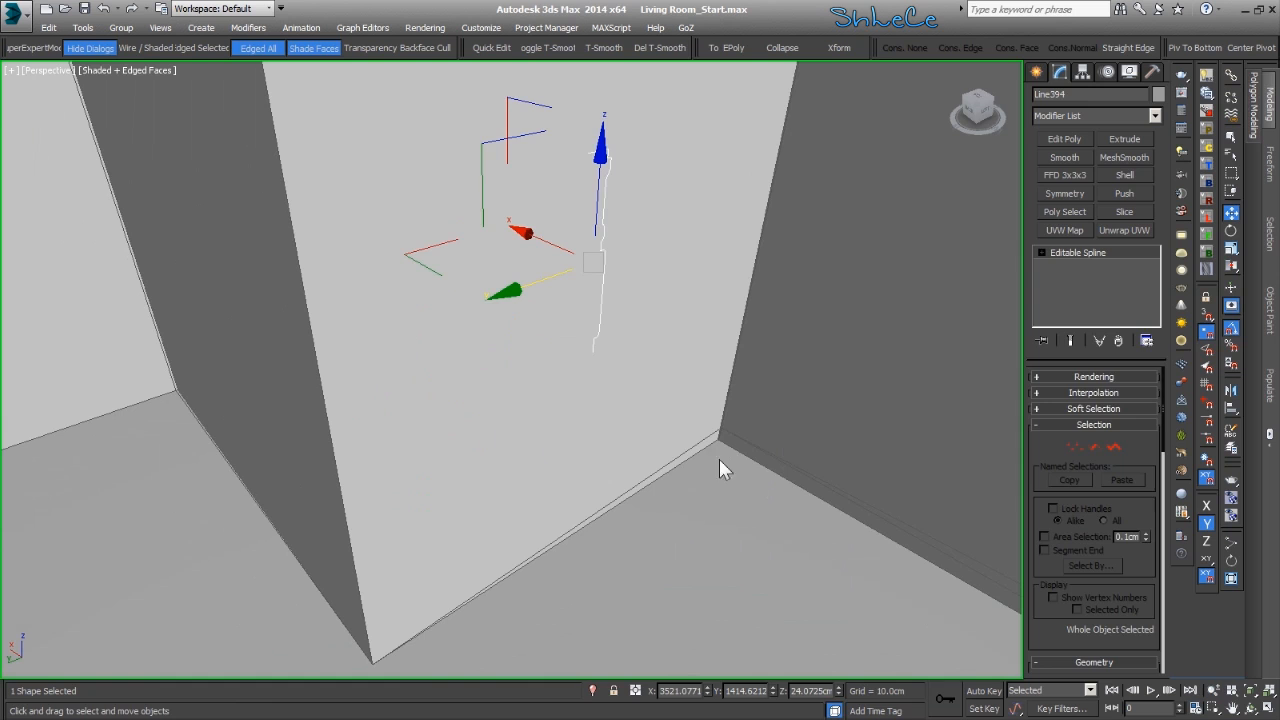
pyautogui.click(632, 494)
pyautogui.click(543, 549)
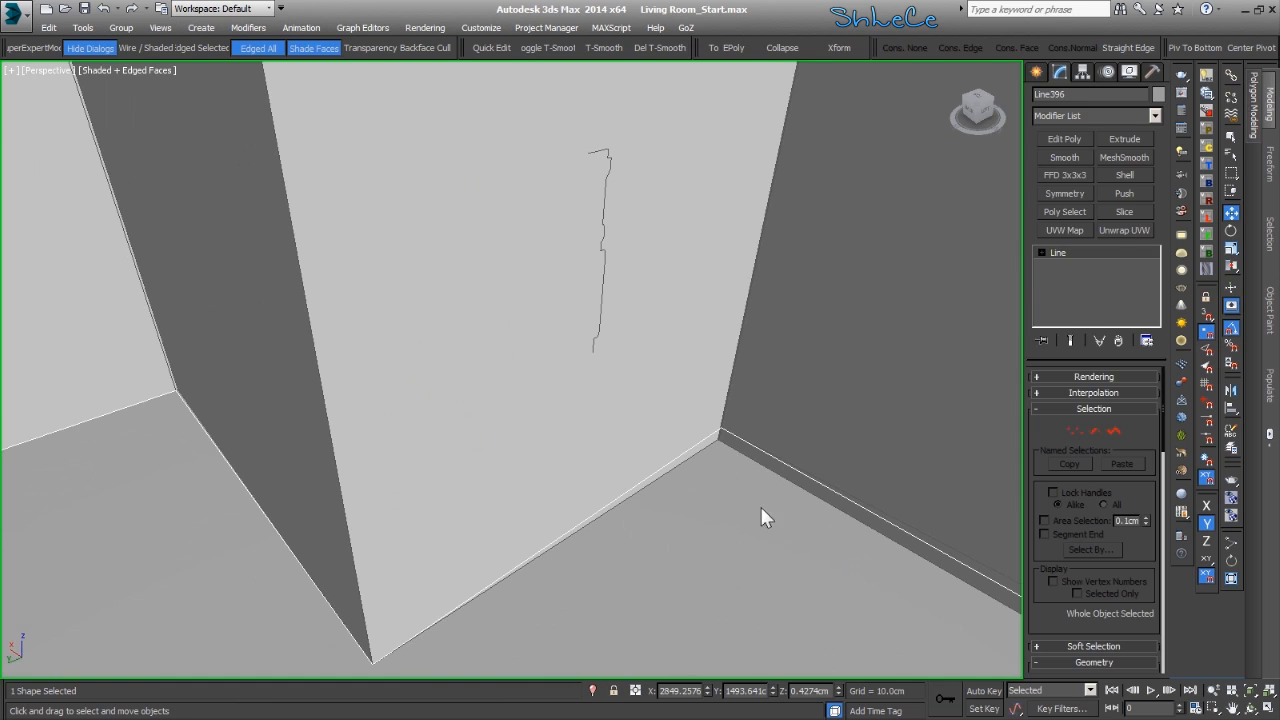
# Select the spline vertex where the column meets the long wall and lower it slightly along Z
pyautogui.keyDown('alt'); pyautogui.moveTo(729, 554); pyautogui.dragTo(672, 388, button='middle'); pyautogui.keyUp('alt')
pyautogui.scroll(3, 664, 405)
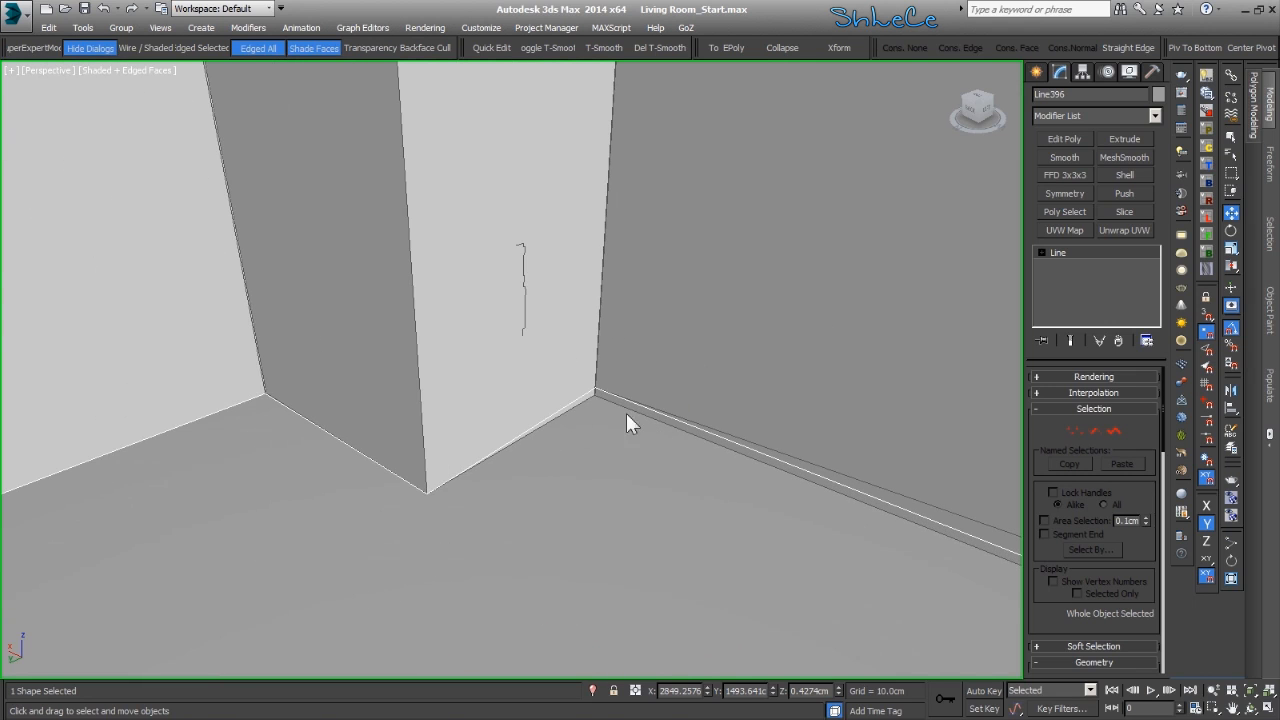
pyautogui.moveTo(644, 411); pyautogui.dragTo(480, 337, button='middle')
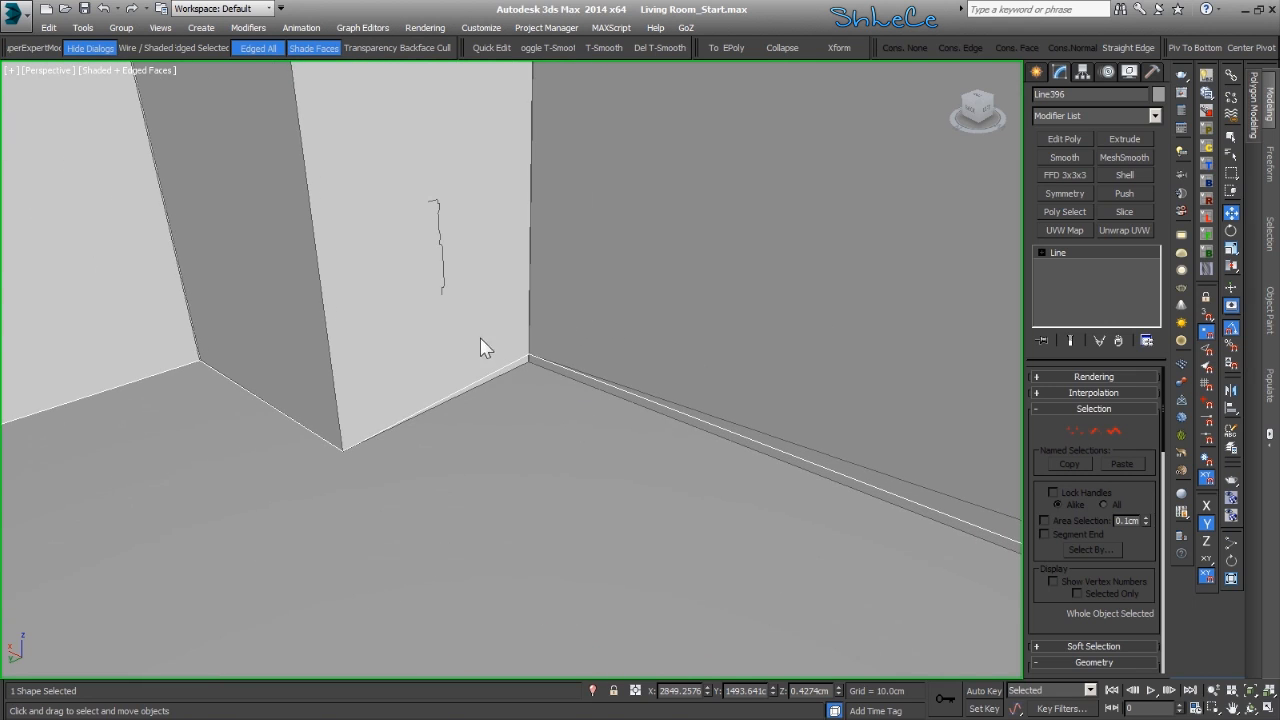
pyautogui.click(1074, 431)
pyautogui.moveTo(565, 333); pyautogui.dragTo(513, 404)
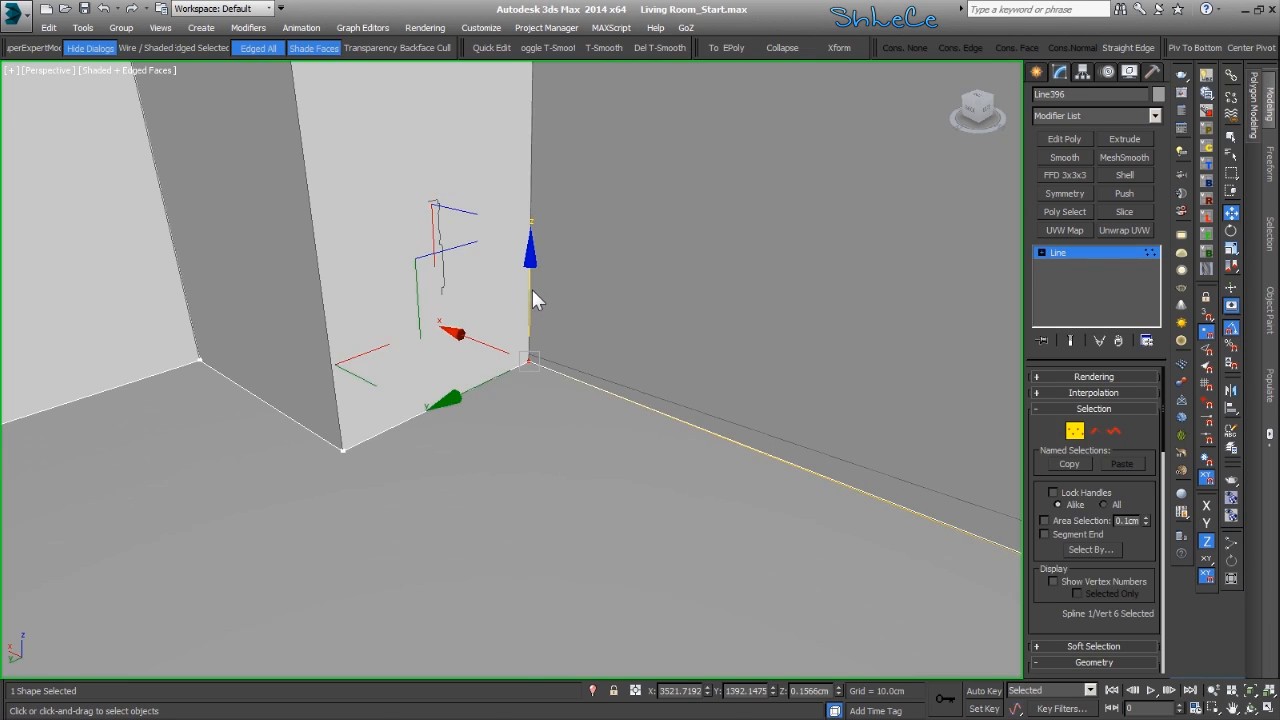
pyautogui.moveTo(532, 289); pyautogui.dragTo(533, 297)
pyautogui.scroll(-3, 595, 388)
pyautogui.keyDown('alt'); pyautogui.moveTo(595, 388); pyautogui.dragTo(566, 346, button='middle'); pyautogui.keyUp('alt')
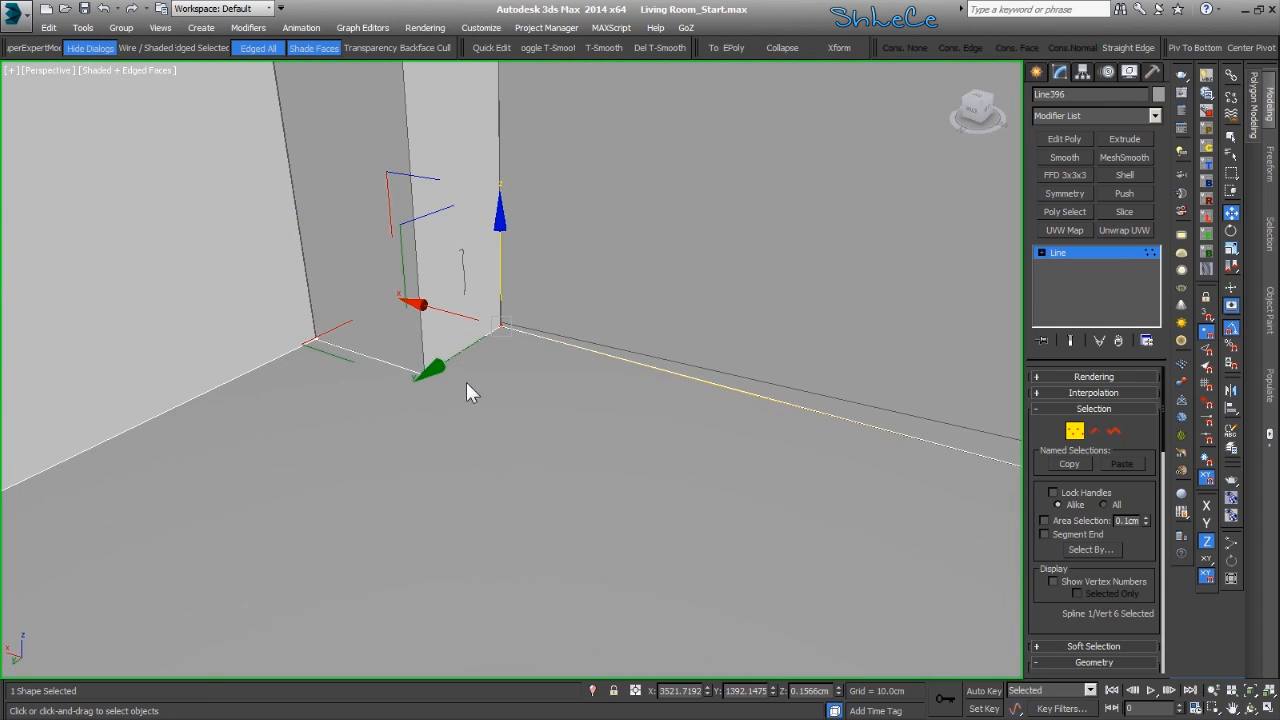
# Isolate the spline, snap the inner corner vertex to the height of the neighbouring notch vertex, and end isolation
pyautogui.hotkey('alt', 'q')
pyautogui.keyDown('alt'); pyautogui.moveTo(496, 396); pyautogui.dragTo(546, 321, button='middle'); pyautogui.keyUp('alt')
pyautogui.scroll(-3, 508, 393)
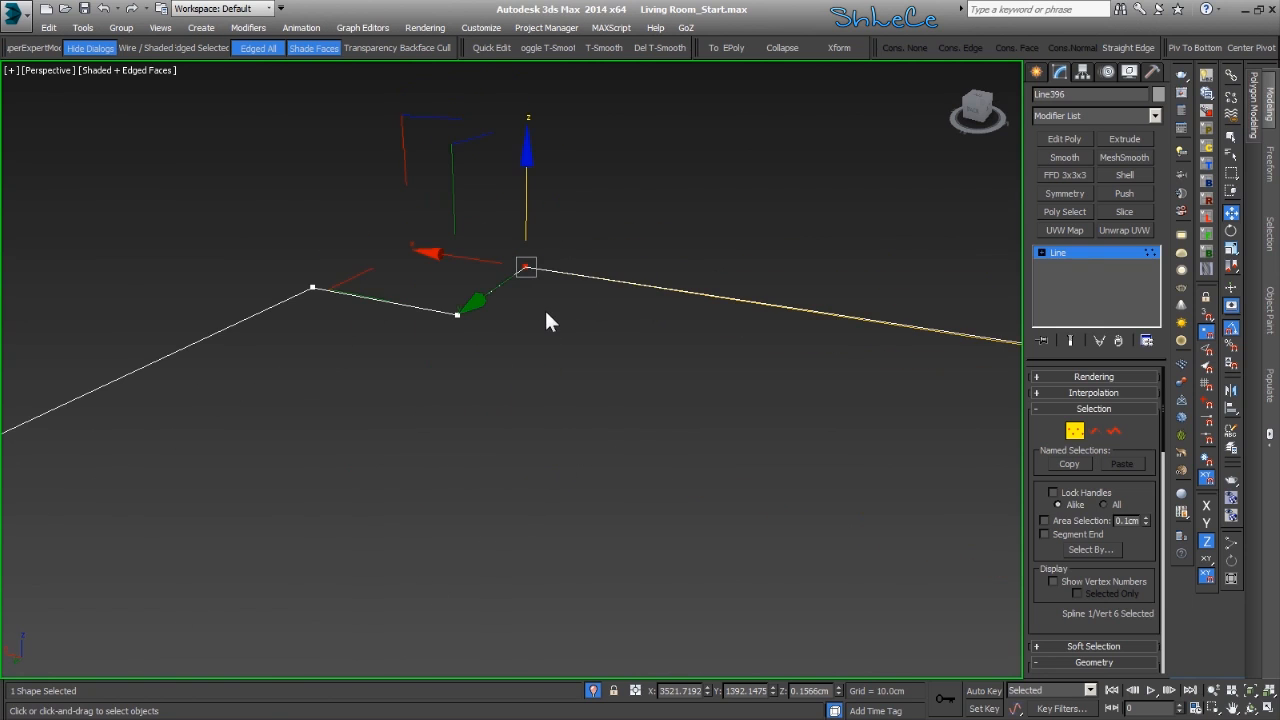
pyautogui.moveTo(530, 198); pyautogui.dragTo(314, 280)
pyautogui.click(490, 427)
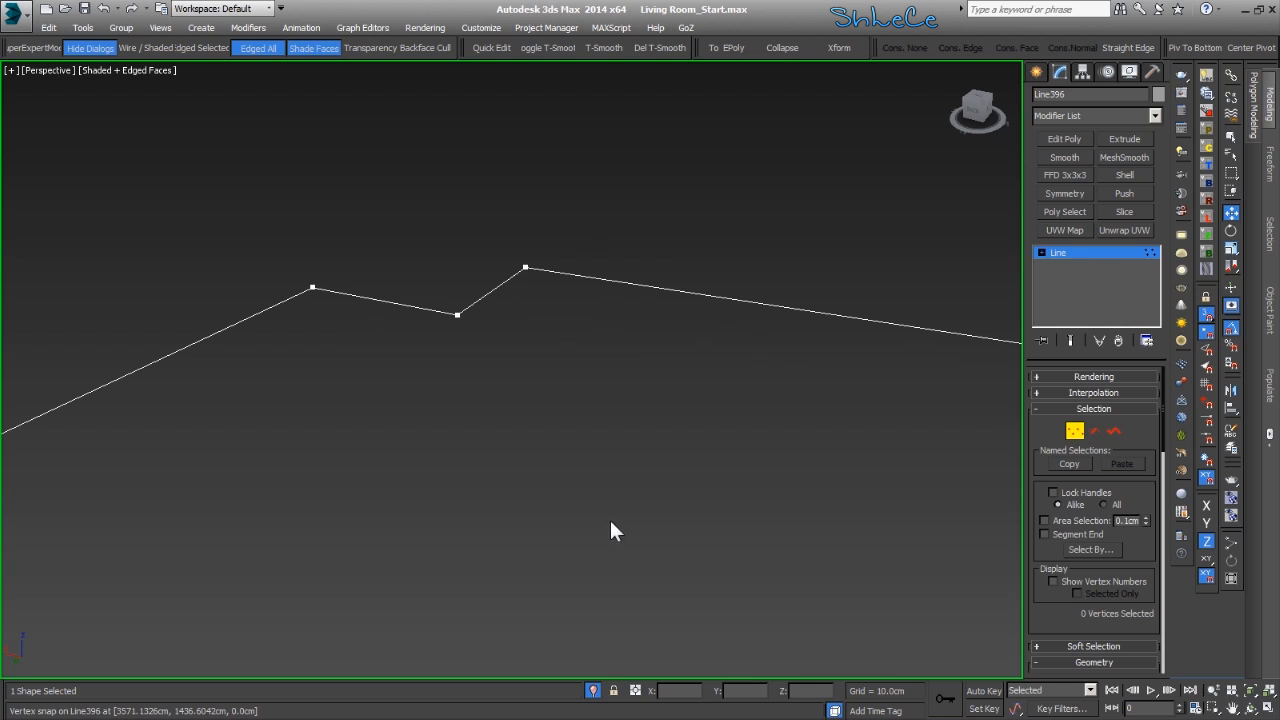
pyautogui.click(593, 690)
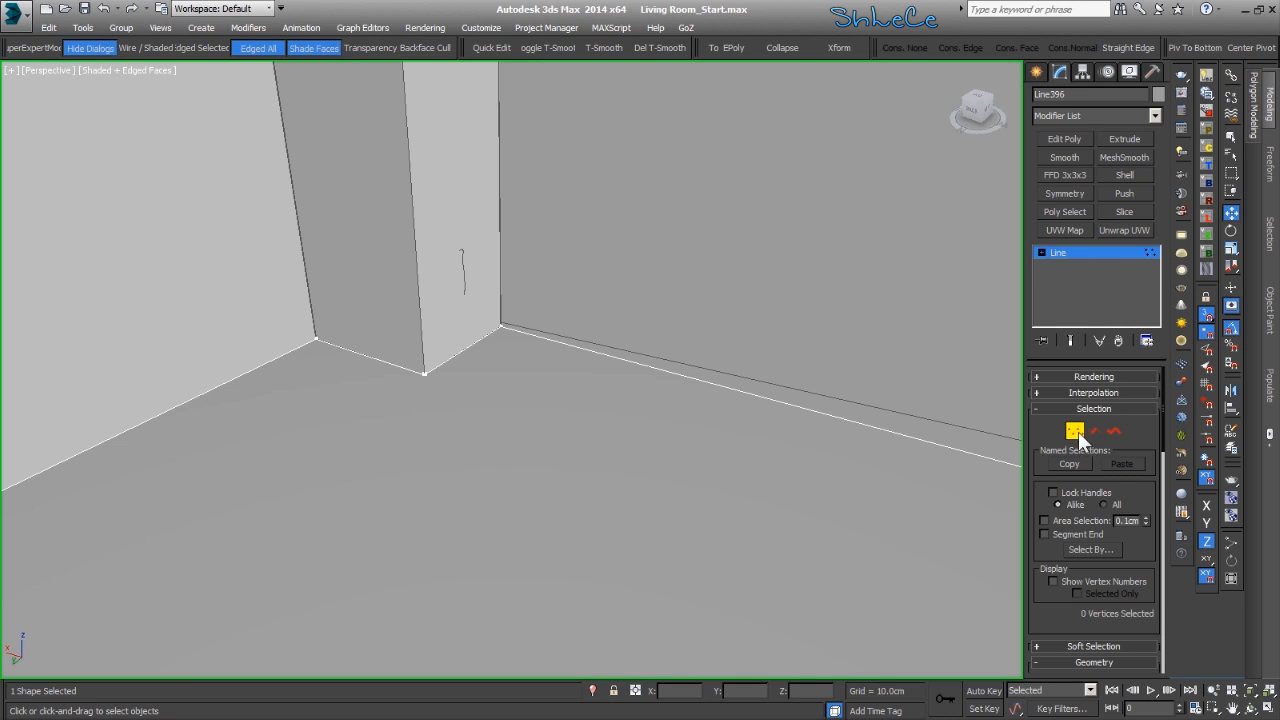
# Leave vertex editing and add a Sweep modifier to the wall-base spline
pyautogui.click(1075, 431)
pyautogui.click(1071, 115)
pyautogui.scroll(-20, 1068, 124)
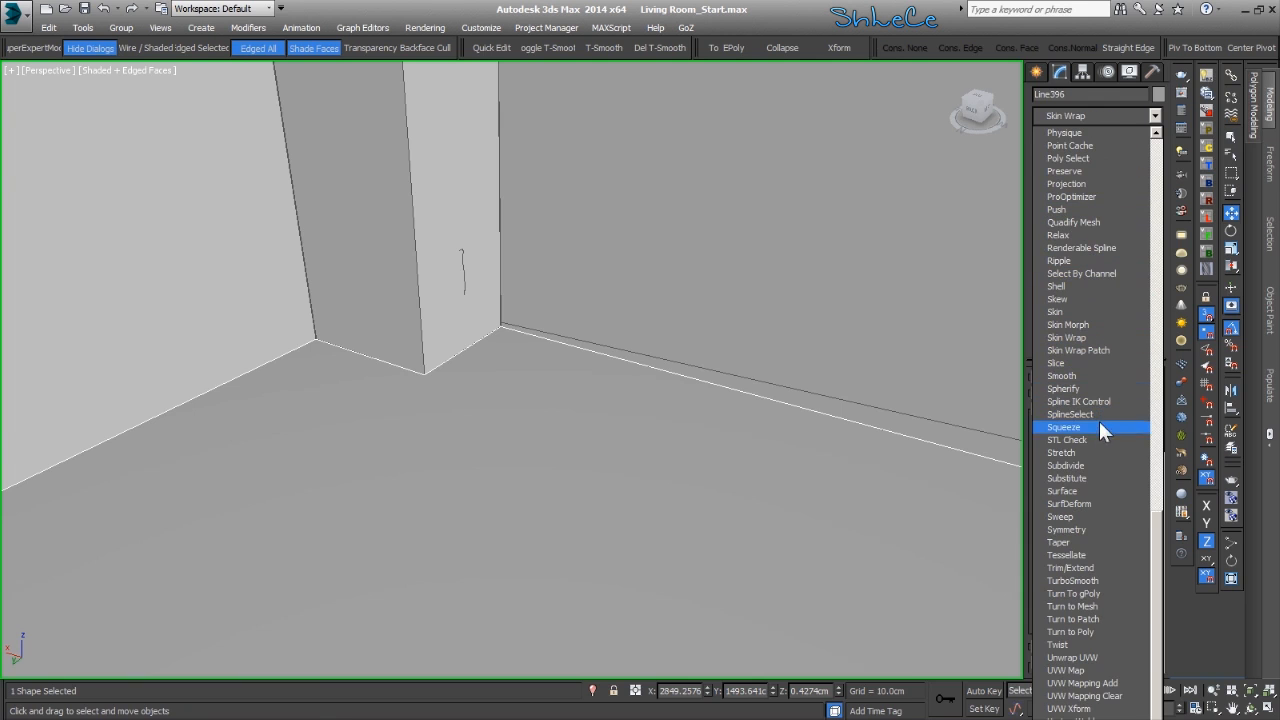
pyautogui.click(1080, 516)
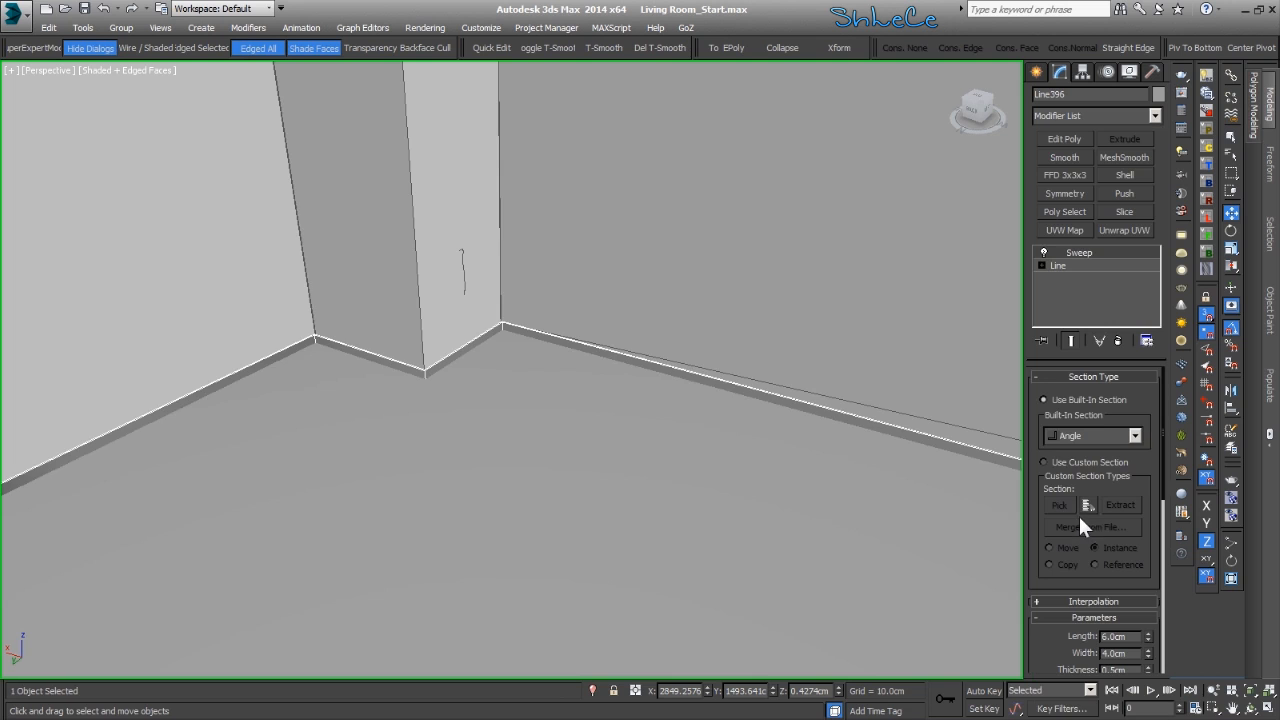
pyautogui.moveTo(545, 350); pyautogui.dragTo(459, 347, button='middle')
pyautogui.scroll(3, 459, 347)
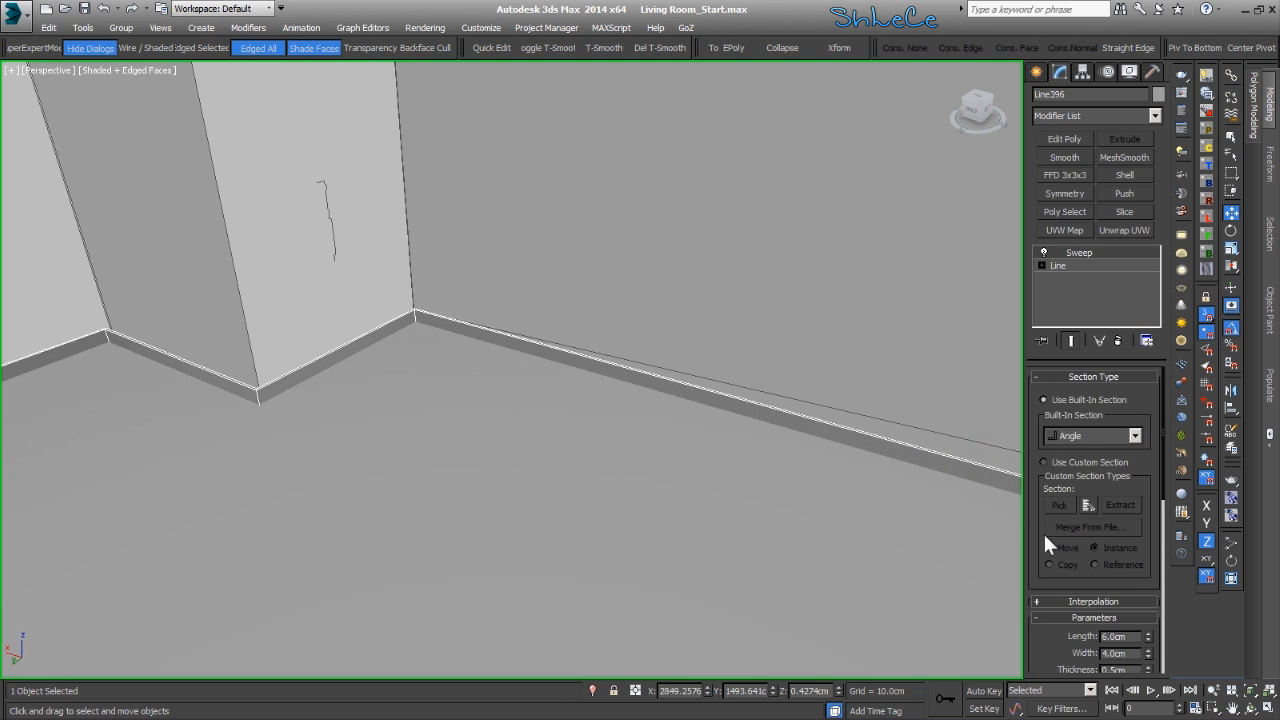
# Switch the sweep to a custom section and use the small profile spline on the column as its section
pyautogui.click(1082, 439)
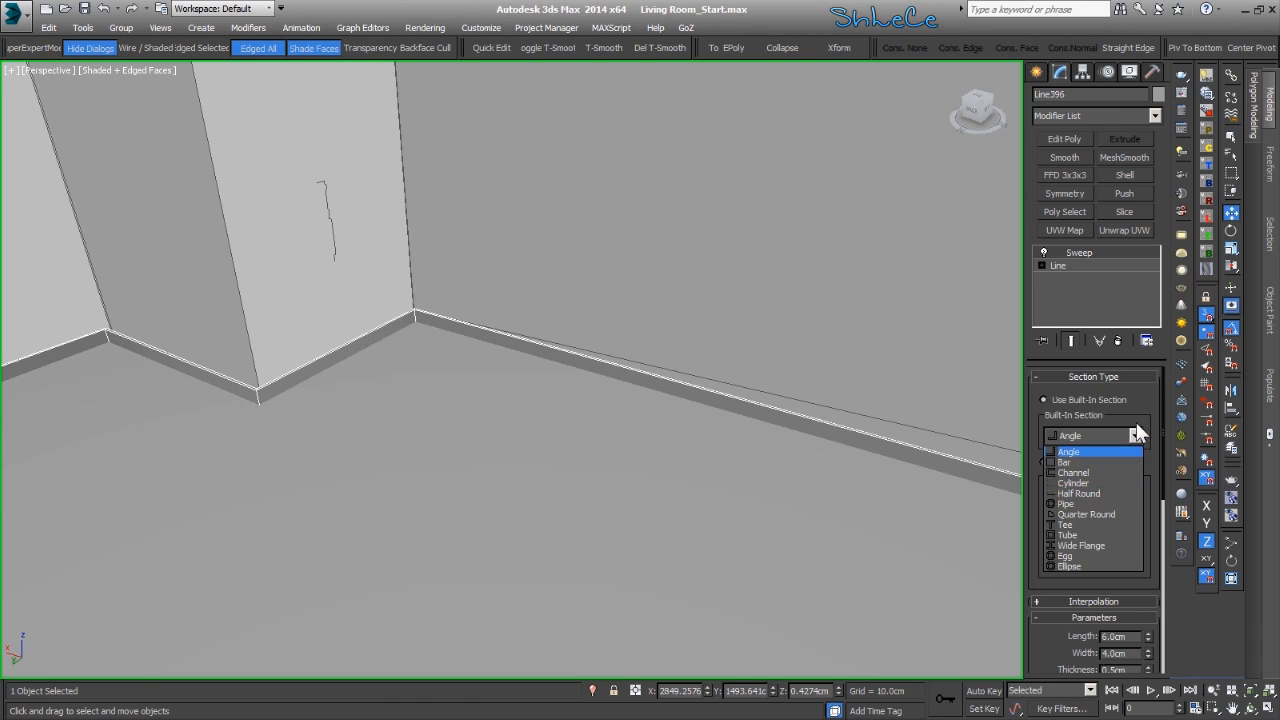
pyautogui.click(1135, 433)
pyautogui.click(1099, 463)
pyautogui.click(1057, 505)
pyautogui.click(331, 229)
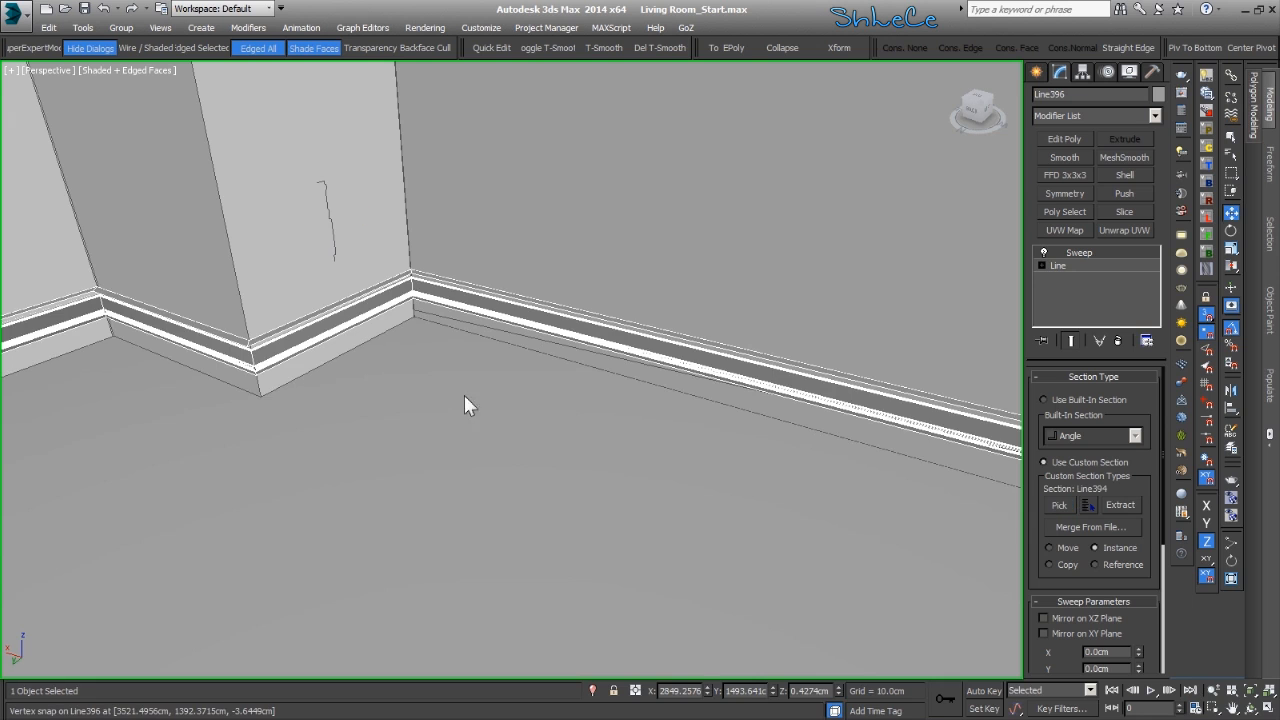
# Set the sweep's pivot alignment to the profile's bottom-right point
pyautogui.scroll(-5, 1100, 560)
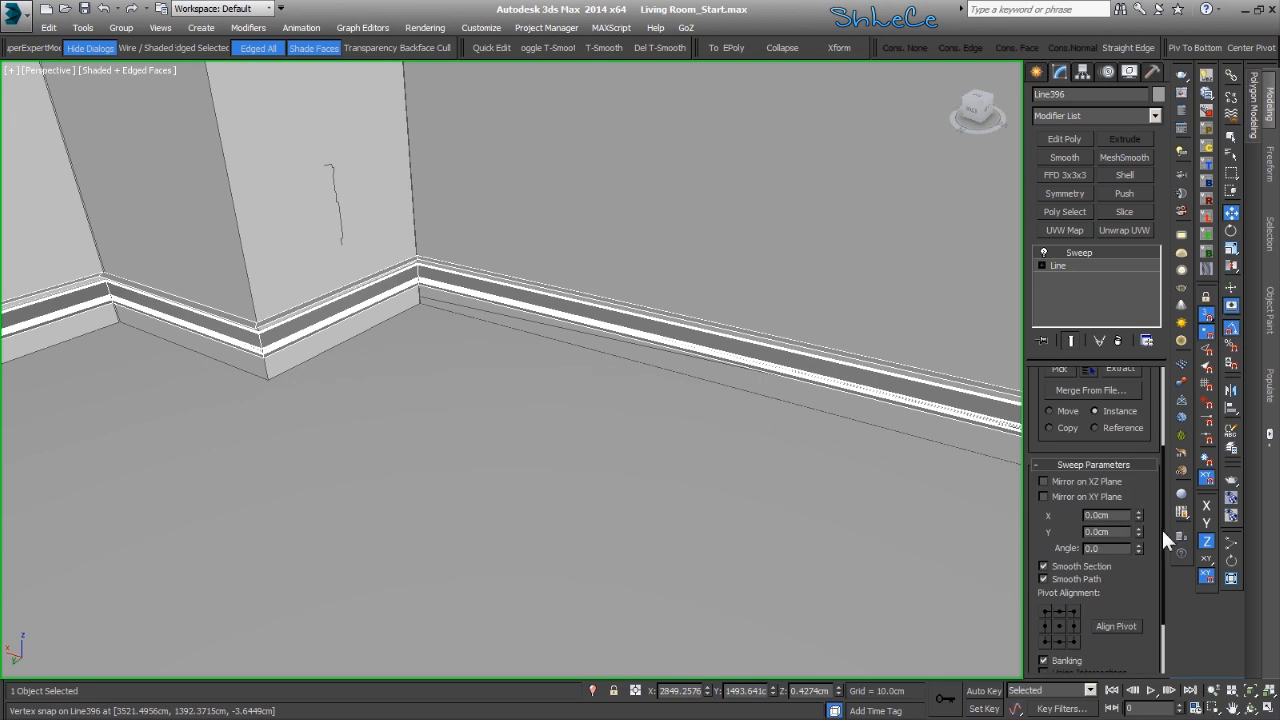
pyautogui.click(1059, 571)
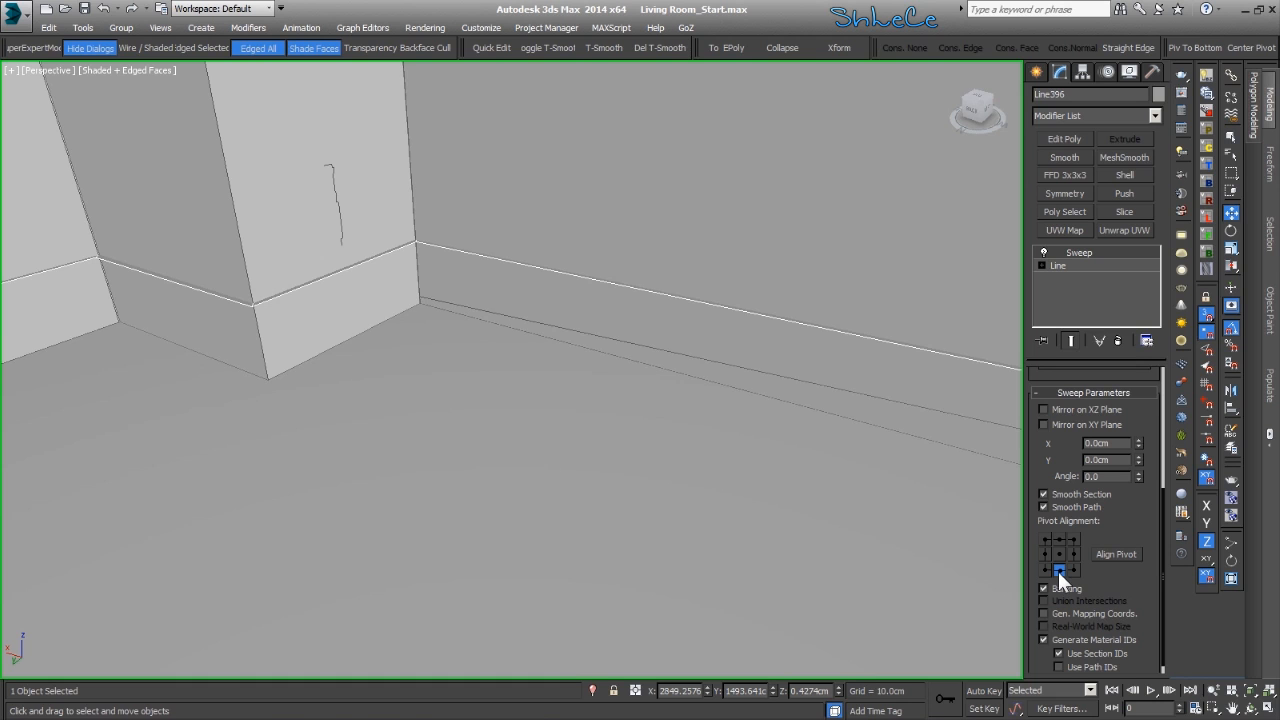
pyautogui.scroll(-1, 1060, 578)
pyautogui.press('e')
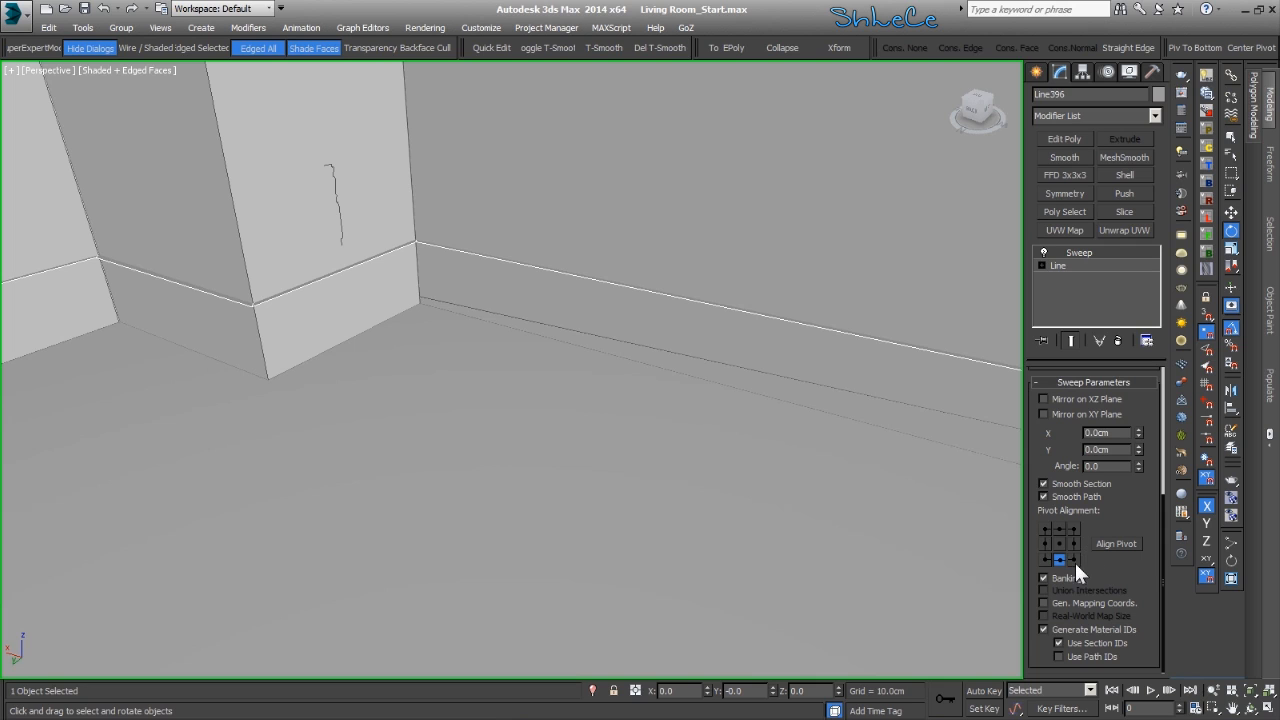
pyautogui.click(1075, 560)
pyautogui.moveTo(669, 364); pyautogui.dragTo(865, 253, button='middle')
pyautogui.moveTo(377, 264); pyautogui.dragTo(281, 398, button='middle')
pyautogui.scroll(3, 65, 423)
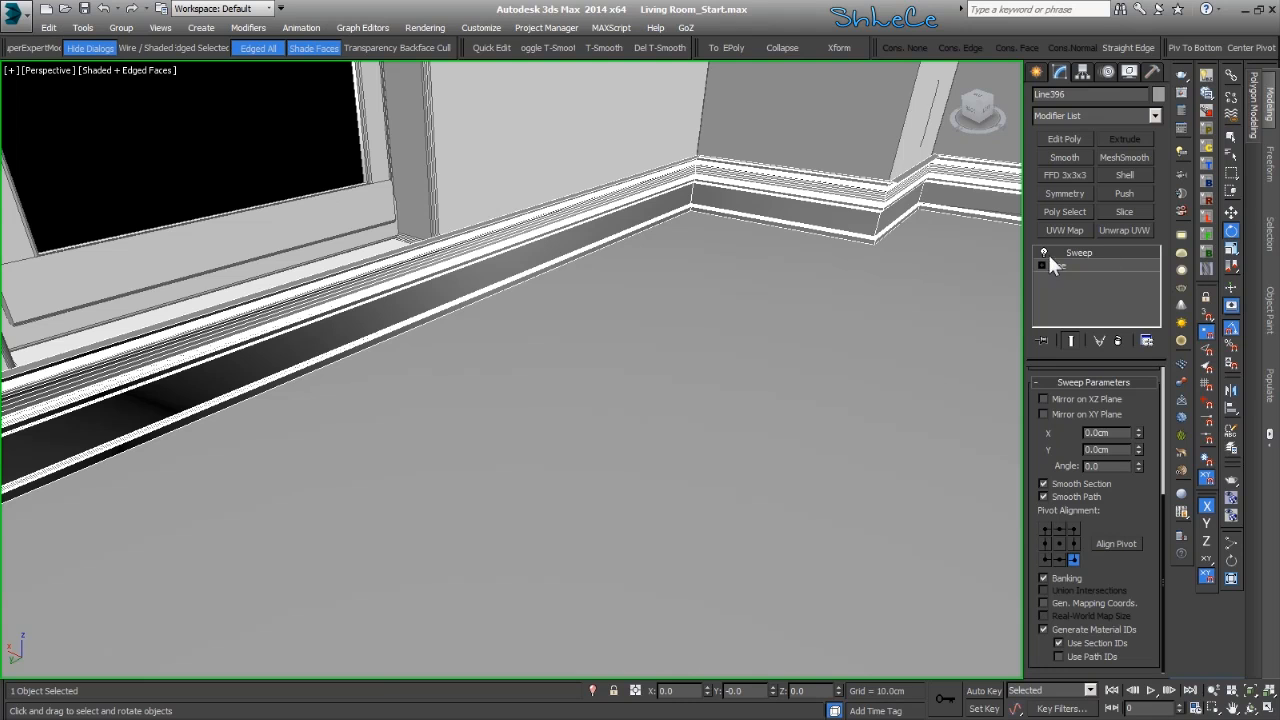
# Add a Smooth modifier above the sweep and turn off edged-faces display in the viewport
pyautogui.click(1066, 157)
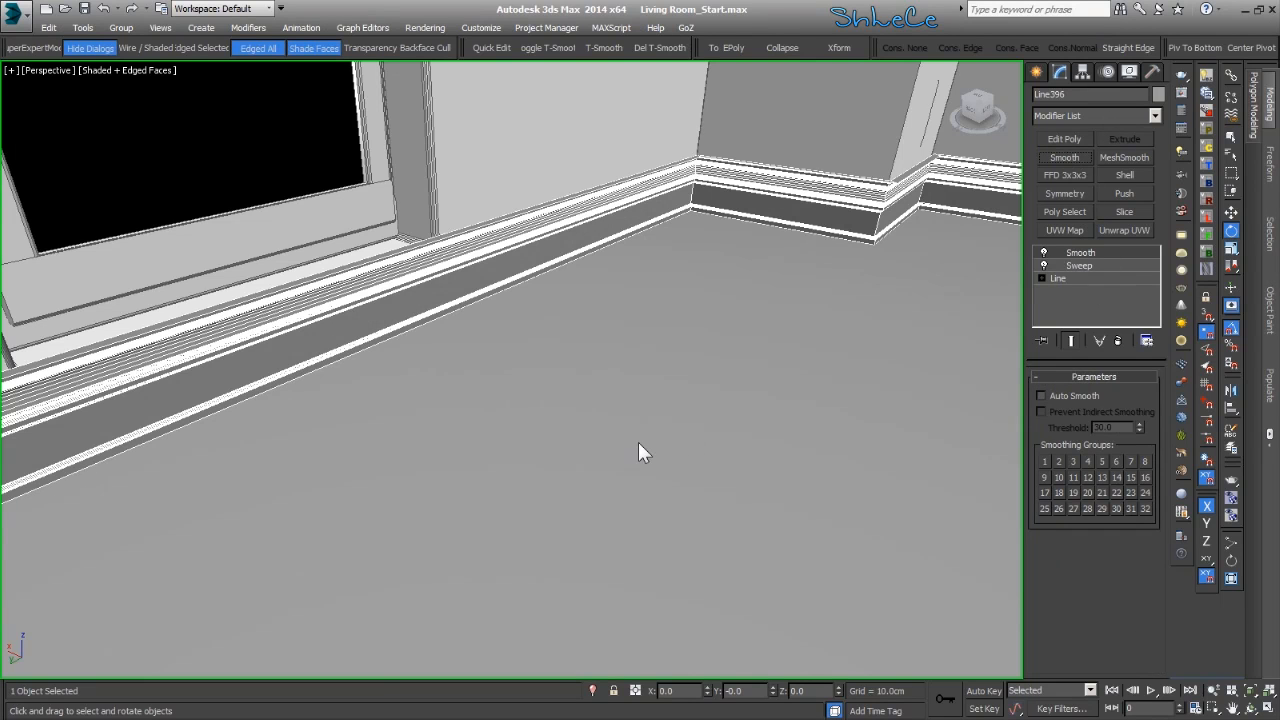
pyautogui.keyDown('alt'); pyautogui.moveTo(717, 437); pyautogui.dragTo(433, 257, button='middle'); pyautogui.keyUp('alt')
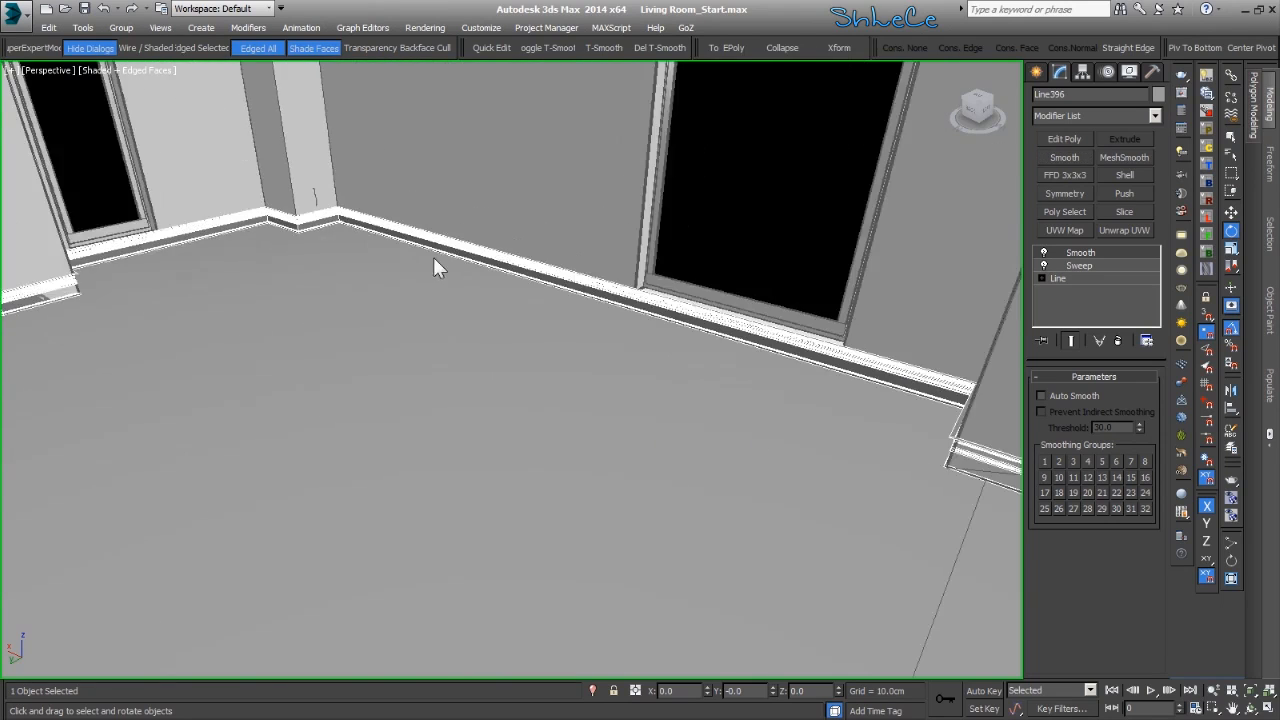
pyautogui.keyDown('alt'); pyautogui.moveTo(683, 377); pyautogui.dragTo(659, 338, button='middle'); pyautogui.keyUp('alt')
pyautogui.scroll(4, 610, 340)
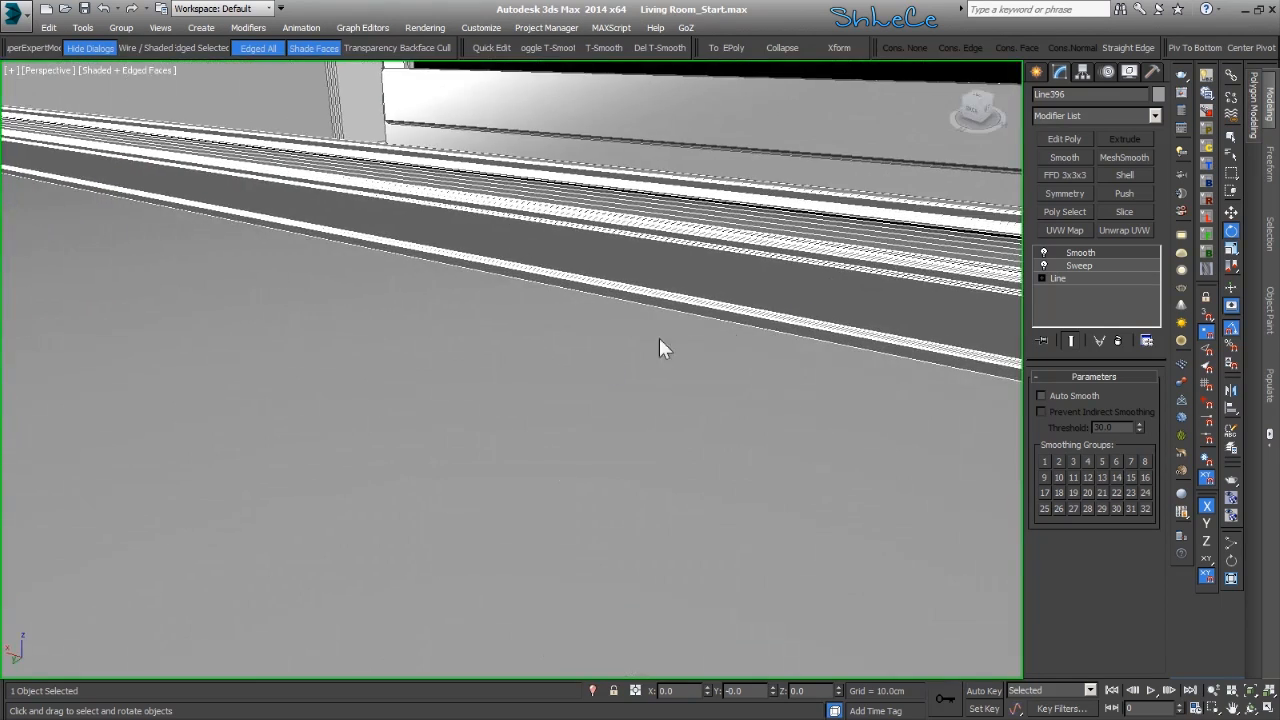
pyautogui.click(256, 48)
pyautogui.moveTo(330, 220)
pyautogui.keyDown('alt'); pyautogui.mouseDown(button='middle')
pyautogui.moveTo(400, 297)
pyautogui.moveTo(512, 287)
pyautogui.moveTo(851, 342)
pyautogui.moveTo(463, 249)
pyautogui.moveTo(277, 266)
pyautogui.moveTo(422, 255)
pyautogui.moveTo(377, 340)
pyautogui.moveTo(526, 337)
pyautogui.moveTo(198, 422)
pyautogui.moveTo(269, 430)
pyautogui.moveTo(145, 463)
pyautogui.mouseUp(button='middle'); pyautogui.keyUp('alt')
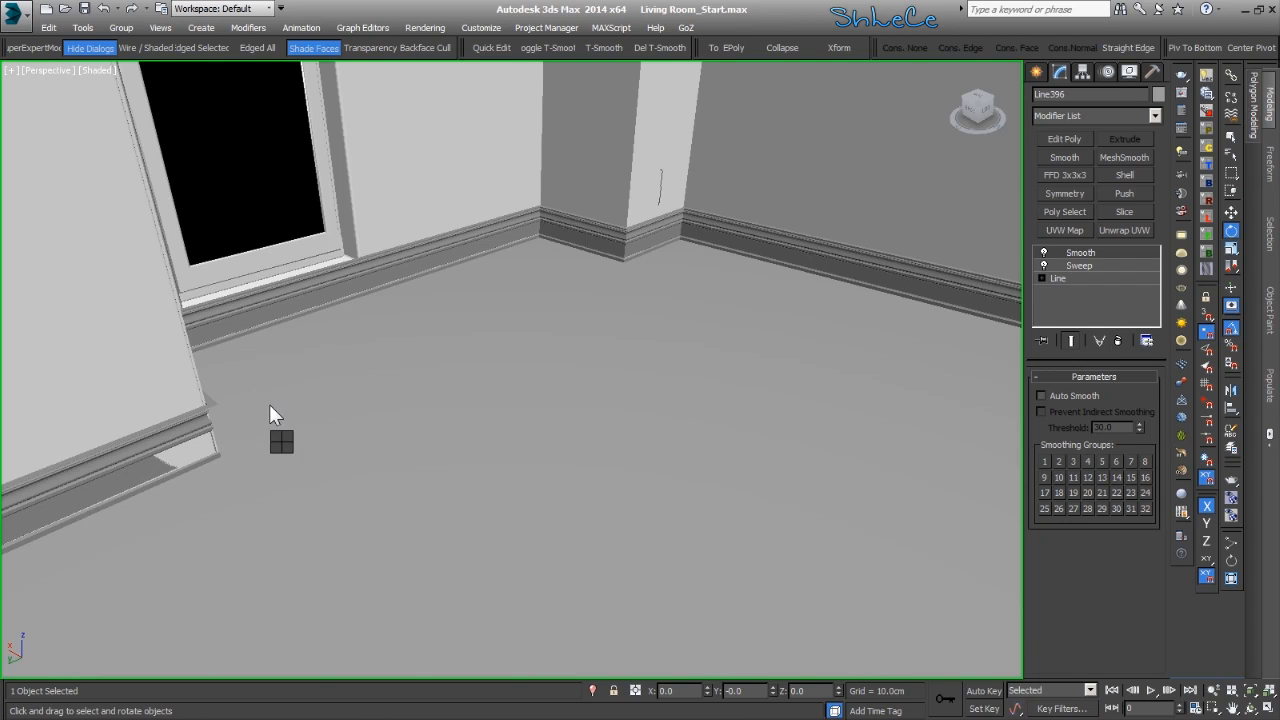
# Shift the base spline's vertex at the protruding wall corner about 1.3 cm along X and 0.4 cm along Y, then leave vertex editing
pyautogui.click(1142, 279)
pyautogui.click(1073, 429)
pyautogui.moveTo(170, 451); pyautogui.dragTo(172, 452)
pyautogui.click(1069, 340)
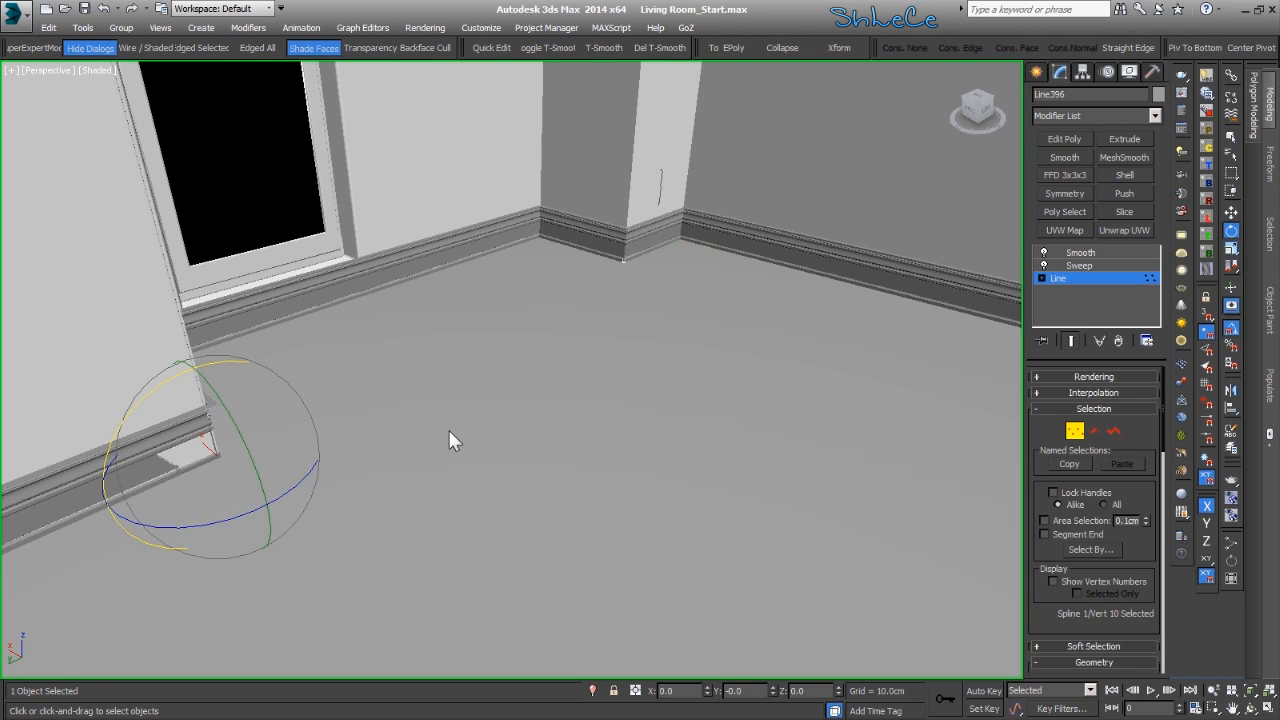
pyautogui.press('w')
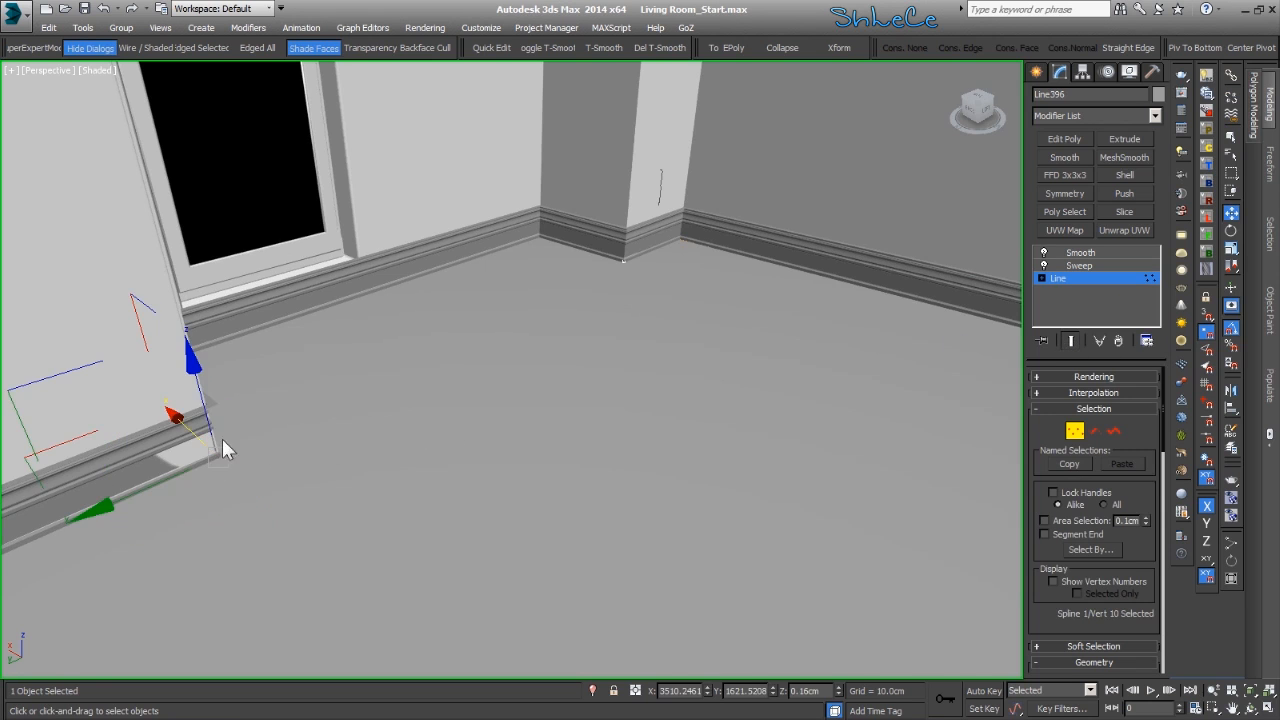
pyautogui.moveTo(187, 426); pyautogui.dragTo(192, 429)
pyautogui.click(157, 482)
pyautogui.moveTo(157, 482); pyautogui.dragTo(160, 479)
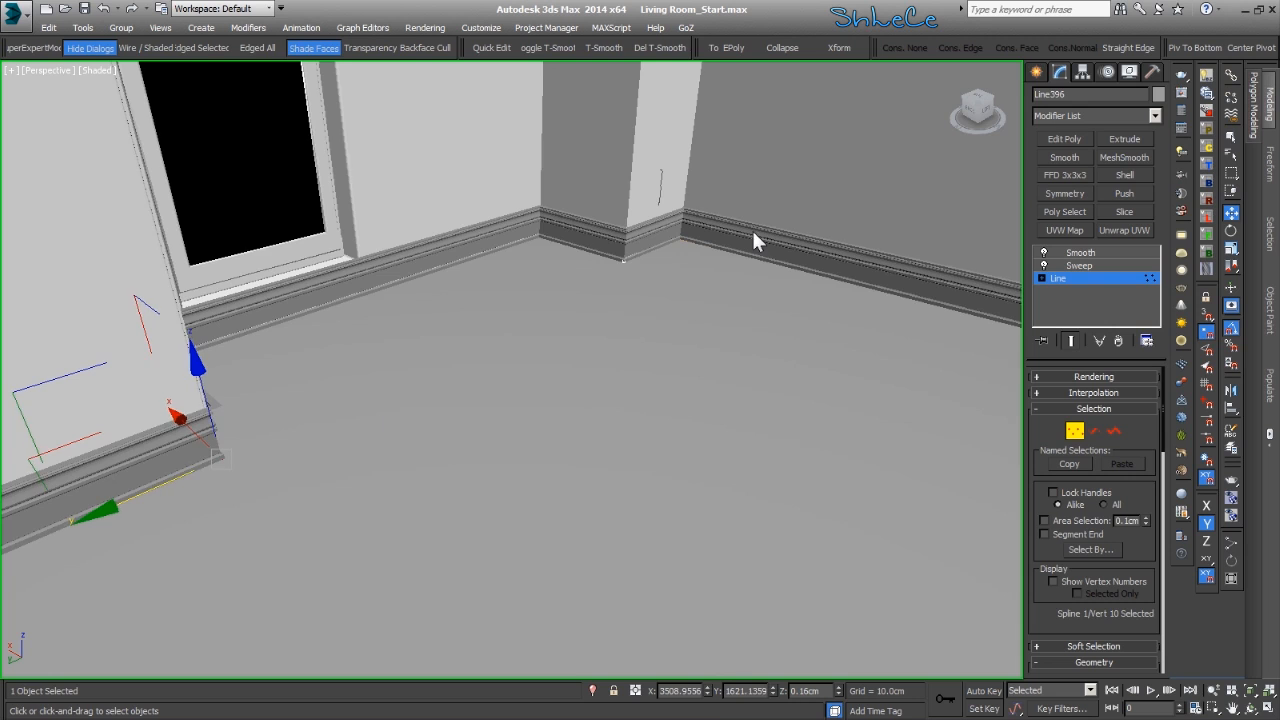
pyautogui.moveTo(757, 237); pyautogui.dragTo(430, 318, button='middle')
pyautogui.scroll(2, 365, 370)
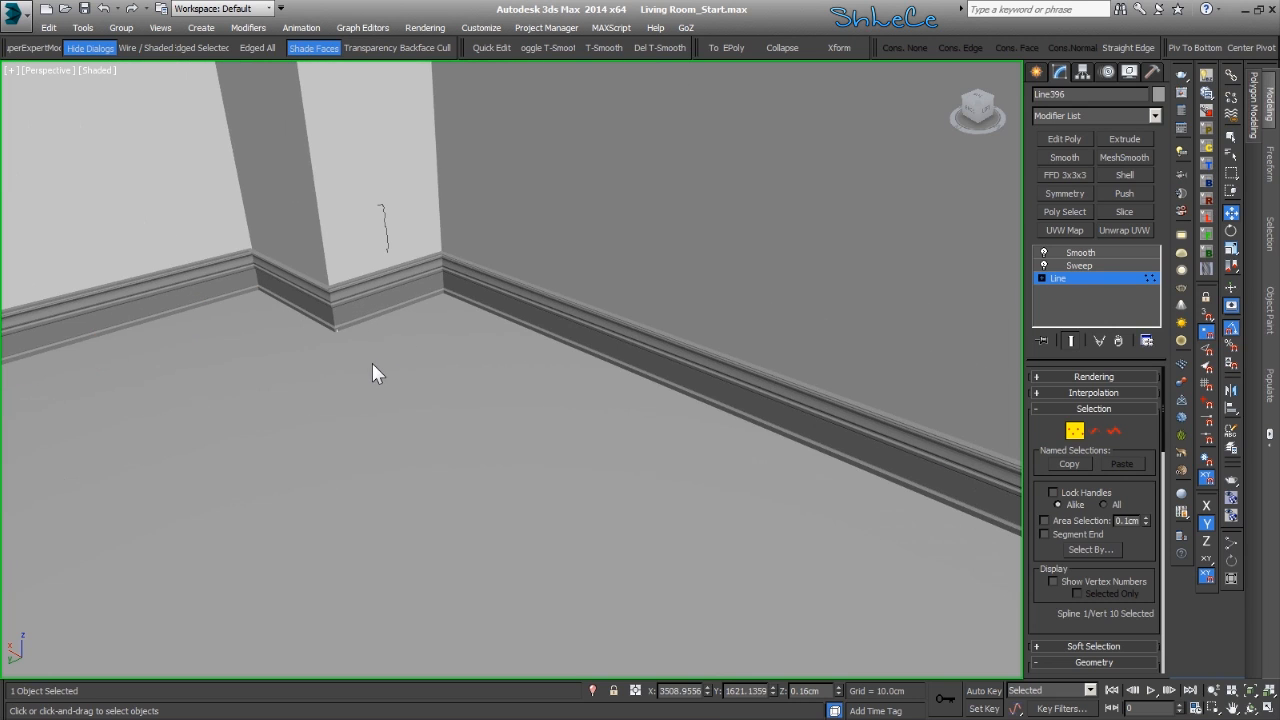
pyautogui.click(1077, 435)
# Delete the base spline's segment that runs beneath the large glazed opening beside the column
pyautogui.moveTo(426, 281); pyautogui.dragTo(385, 338, button='middle')
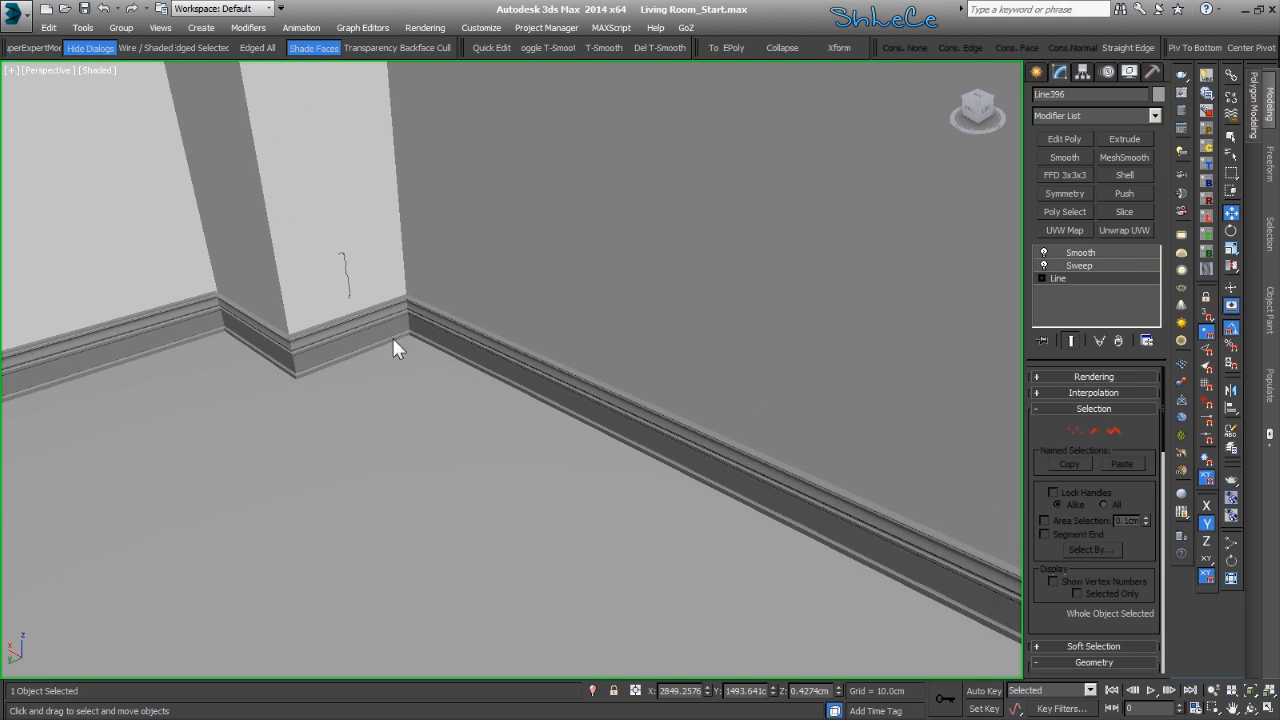
pyautogui.scroll(2, 434, 322)
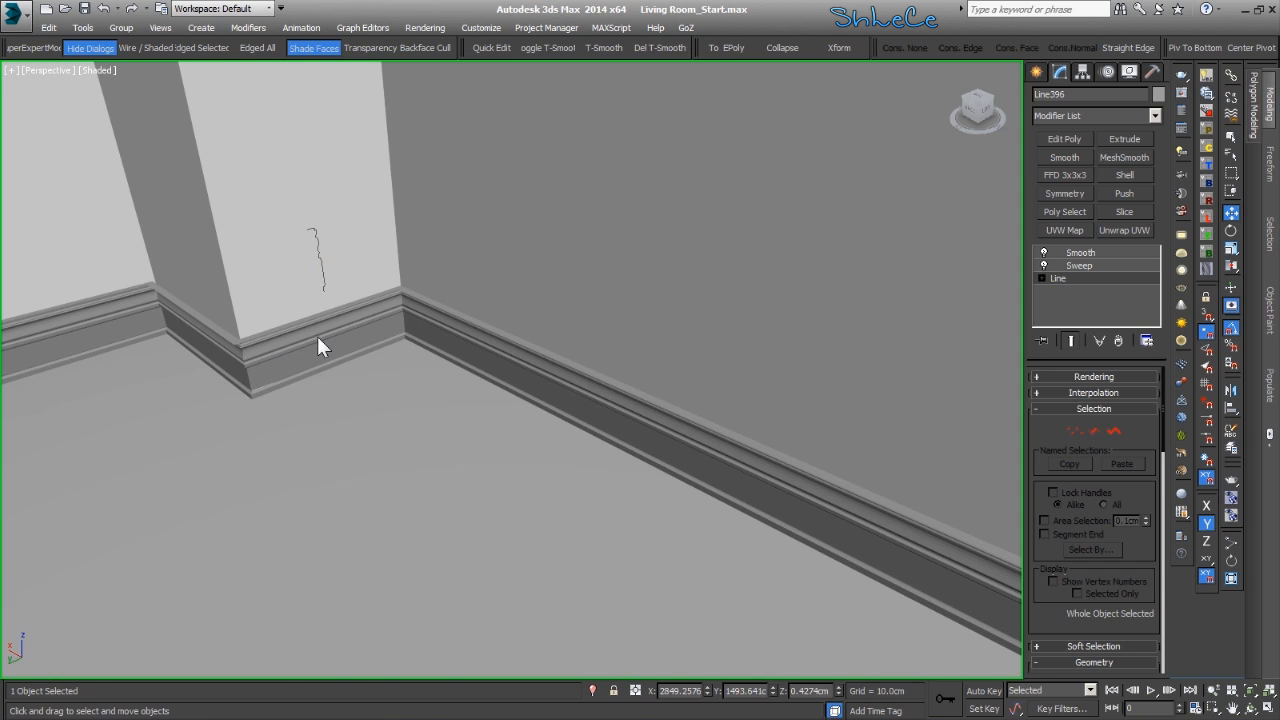
pyautogui.moveTo(288, 393); pyautogui.dragTo(396, 354, button='middle')
pyautogui.scroll(-2, 396, 354)
pyautogui.moveTo(460, 432); pyautogui.dragTo(514, 309, button='middle')
pyautogui.scroll(-2, 476, 379)
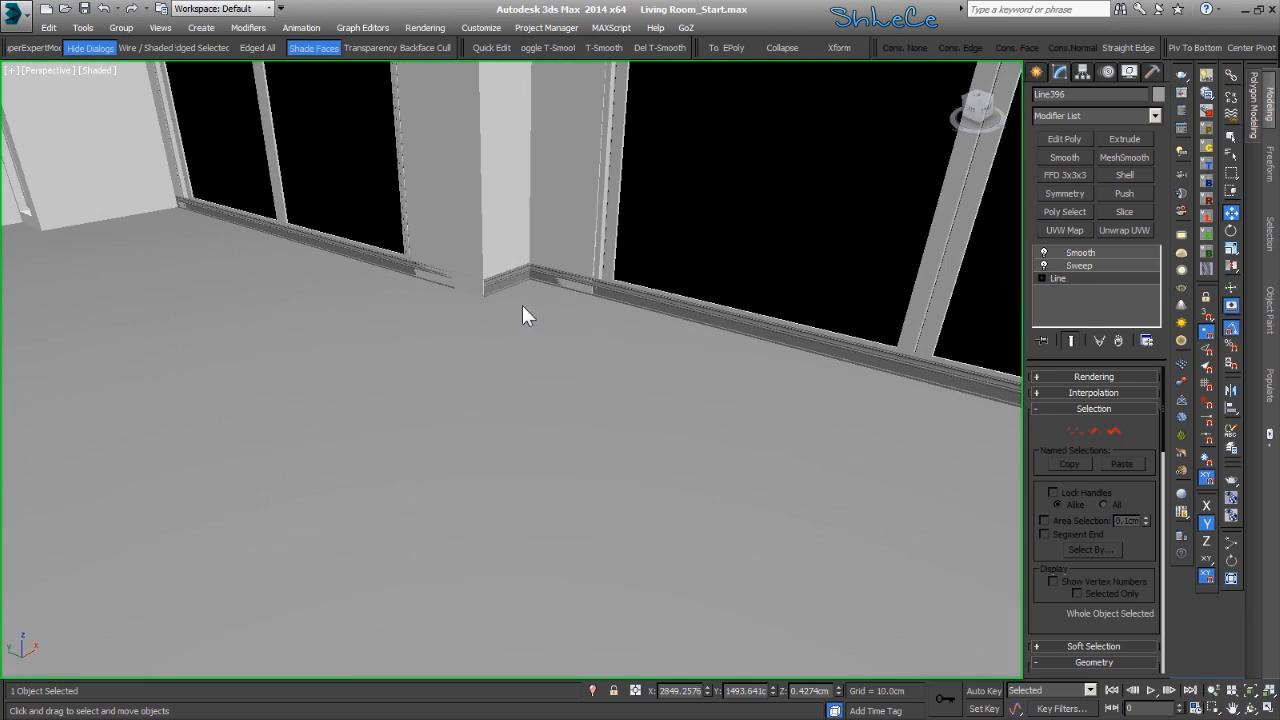
pyautogui.keyDown('alt'); pyautogui.moveTo(380, 277); pyautogui.dragTo(668, 347, button='middle'); pyautogui.keyUp('alt')
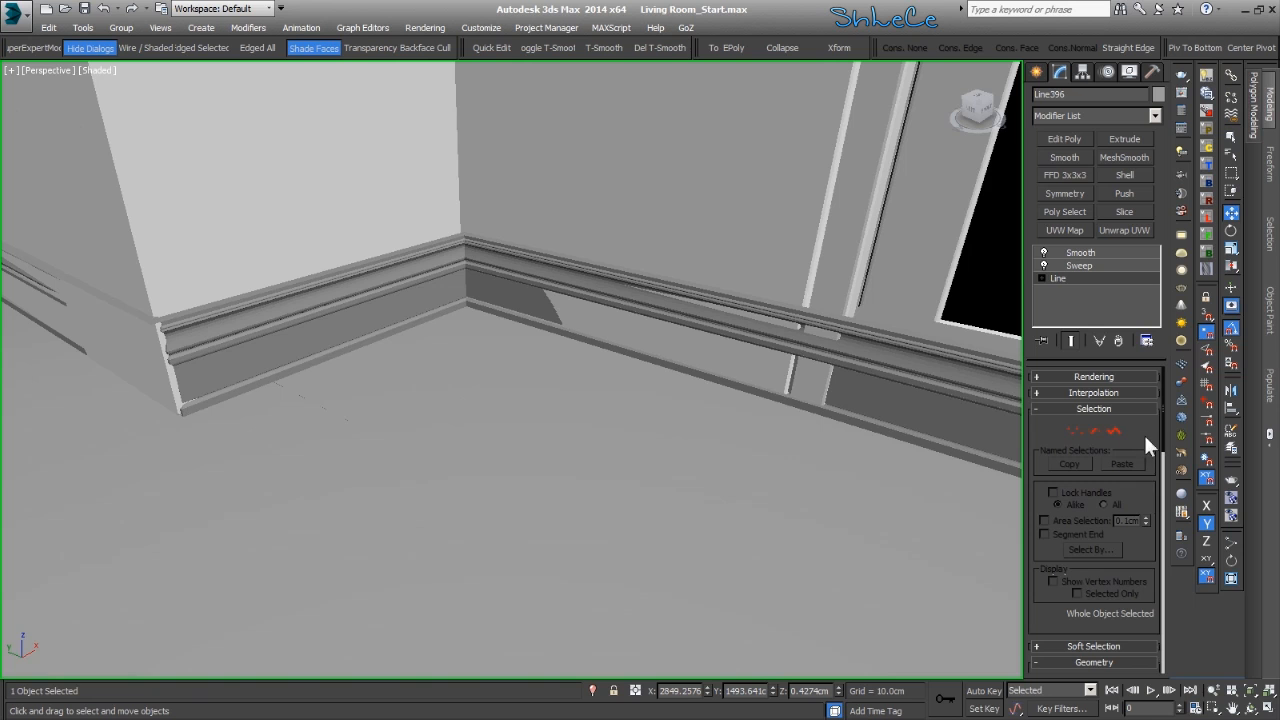
pyautogui.click(1093, 431)
pyautogui.keyDown('alt'); pyautogui.moveTo(760, 430); pyautogui.dragTo(675, 419, button='middle'); pyautogui.keyUp('alt')
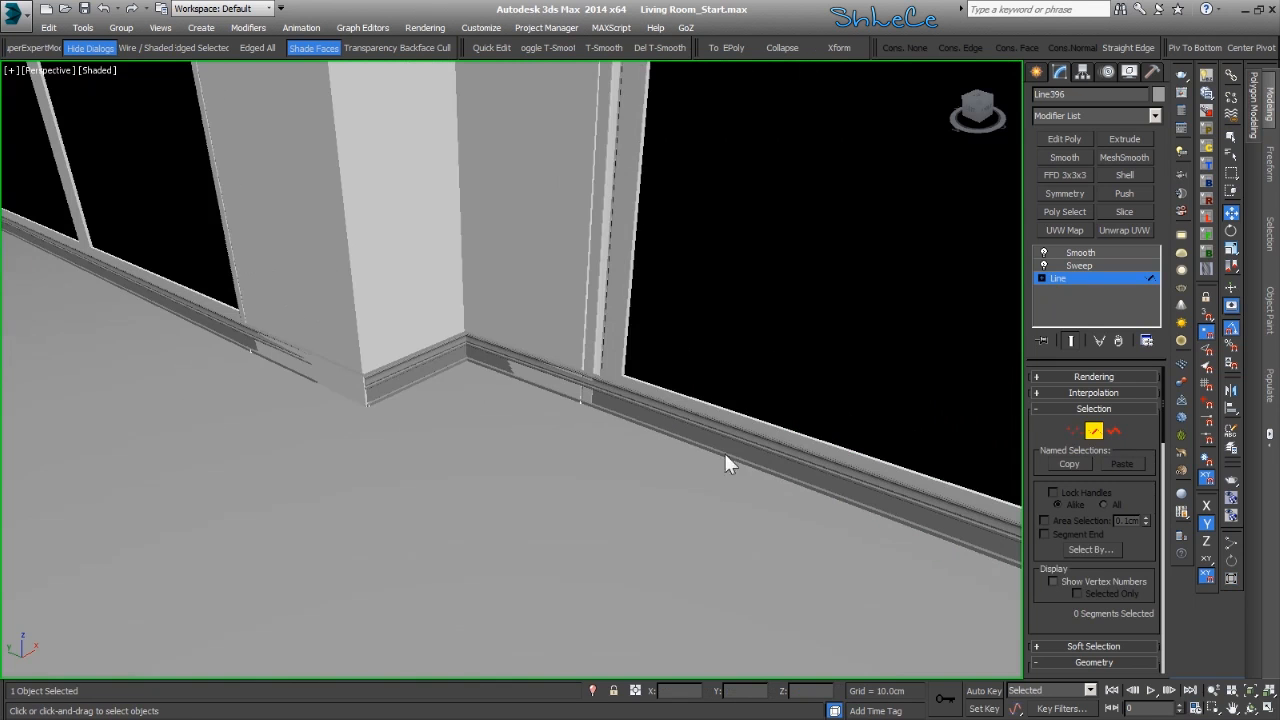
pyautogui.click(819, 370)
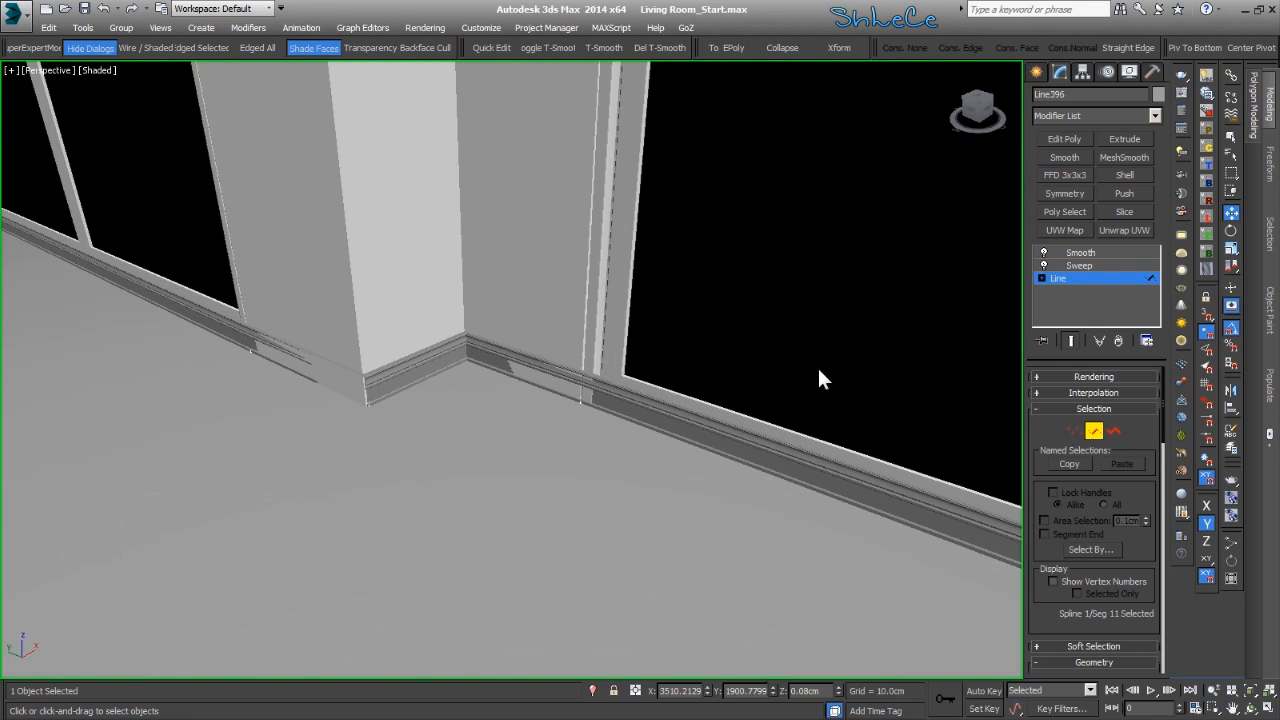
pyautogui.press('Delete')
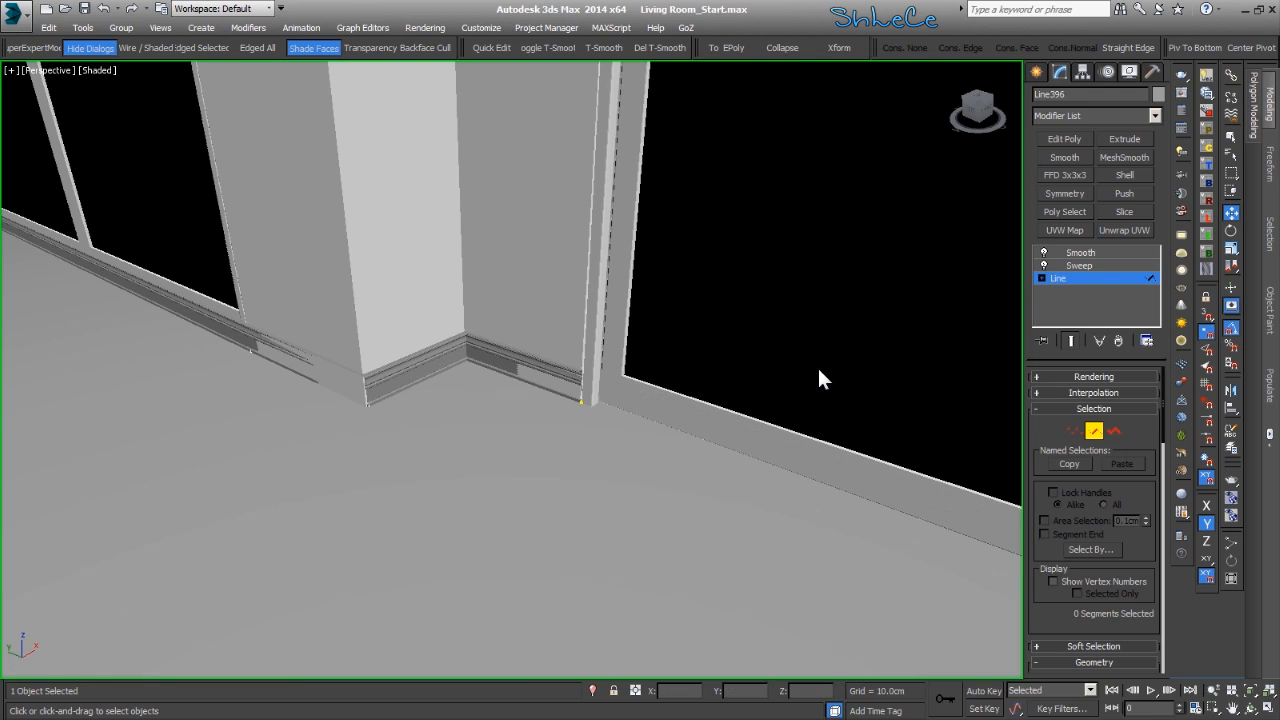
# Nudge the base spline's segments along the recessed wall and the column's front face slightly along X so the skirting clears the walls
pyautogui.click(510, 390)
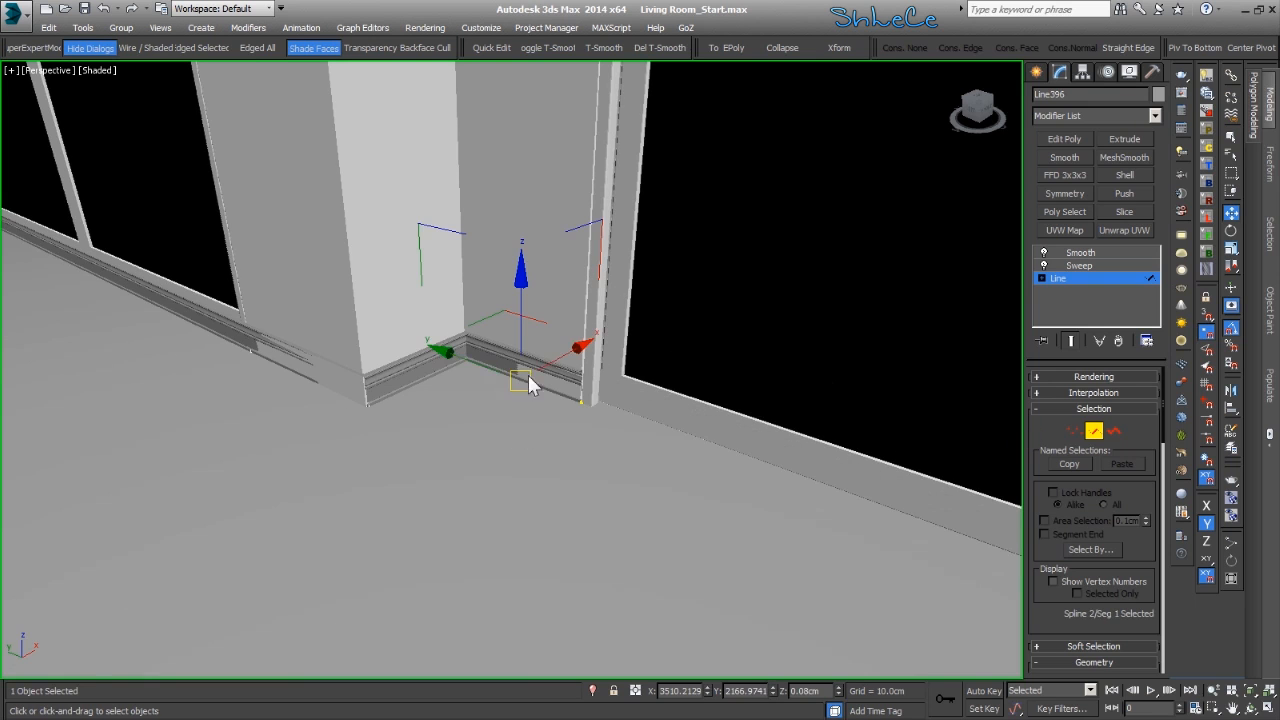
pyautogui.click(369, 420)
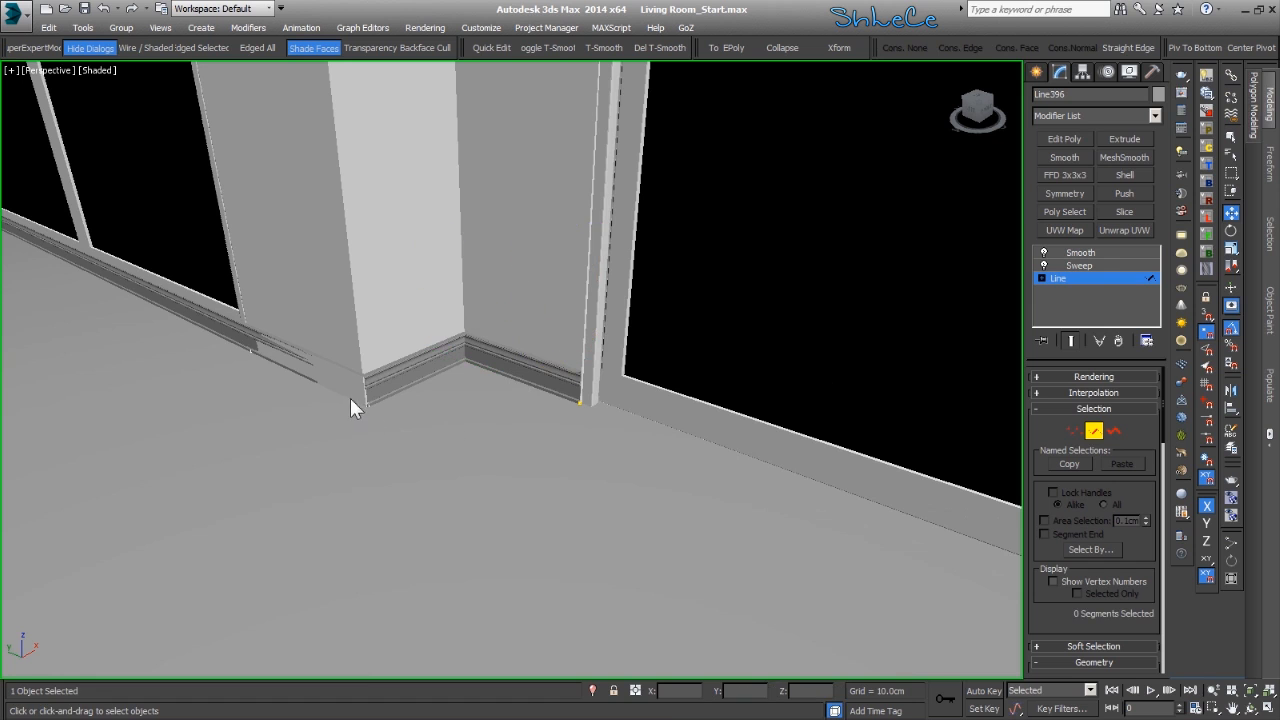
pyautogui.moveTo(281, 323); pyautogui.dragTo(284, 326)
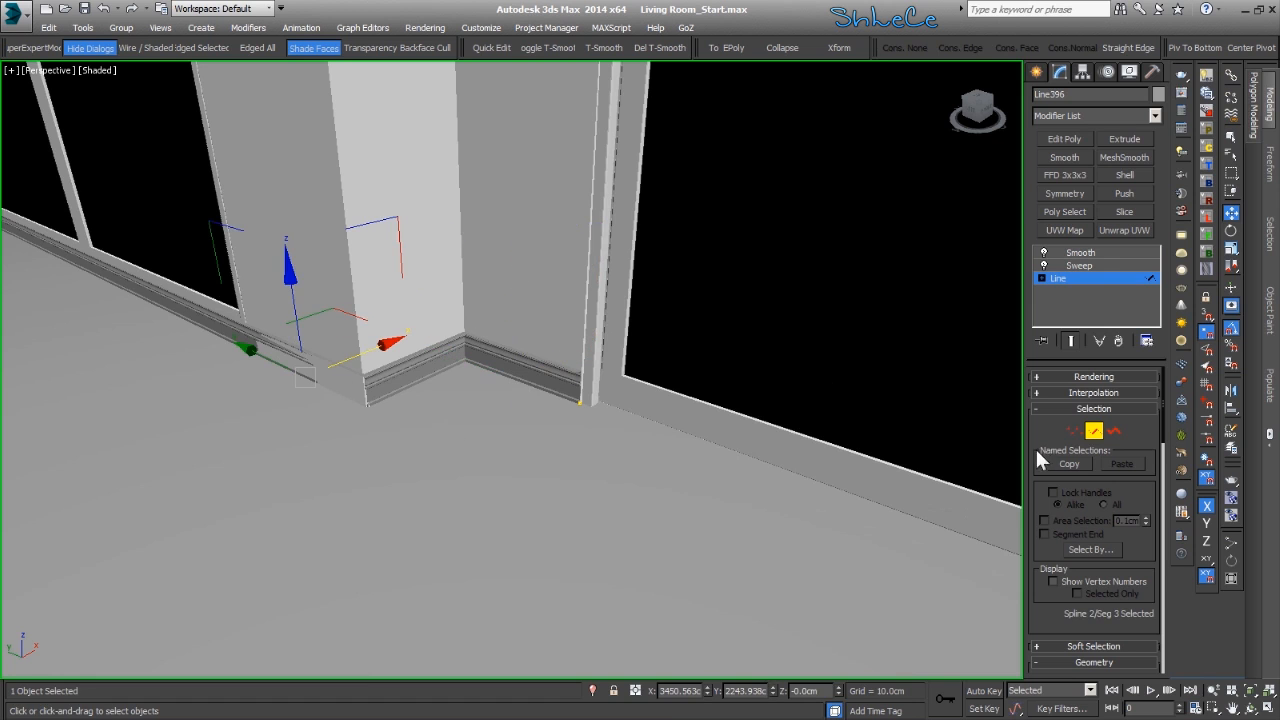
# Fine-tune the base spline's vertices beside the column along X so the skirting sits just in front of the wall face
pyautogui.click(1073, 431)
pyautogui.click(350, 395)
pyautogui.moveTo(427, 375); pyautogui.dragTo(426, 378)
pyautogui.moveTo(345, 405); pyautogui.dragTo(452, 402, button='middle')
pyautogui.moveTo(285, 348); pyautogui.dragTo(680, 465, button='middle')
pyautogui.moveTo(339, 221); pyautogui.dragTo(243, 300)
pyautogui.moveTo(354, 255); pyautogui.dragTo(351, 255)
pyautogui.click(443, 428)
# Delete the base spline's segment running beneath the two-pane glazed opening on the other side of the column
pyautogui.scroll(-2, 443, 428)
pyautogui.moveTo(443, 428); pyautogui.dragTo(495, 403, button='middle')
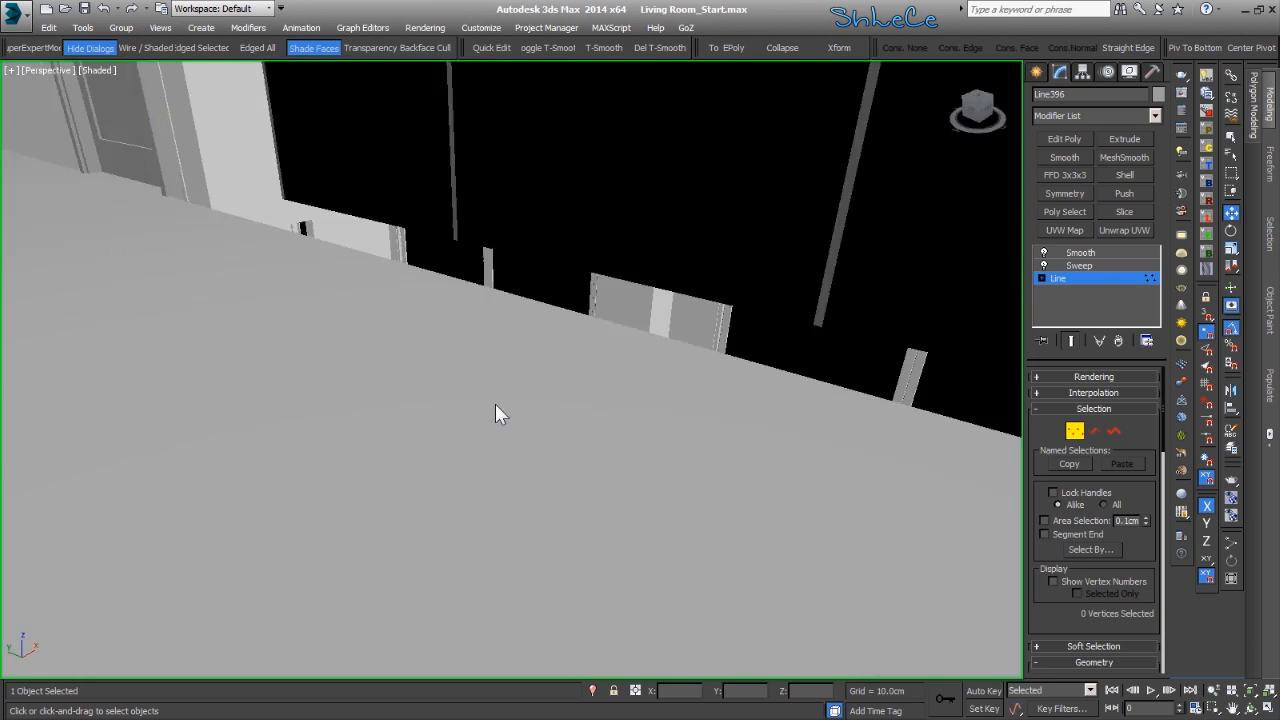
pyautogui.scroll(1, 490, 378)
pyautogui.hotkey('alt', 'z')
pyautogui.moveTo(754, 409); pyautogui.dragTo(771, 397)
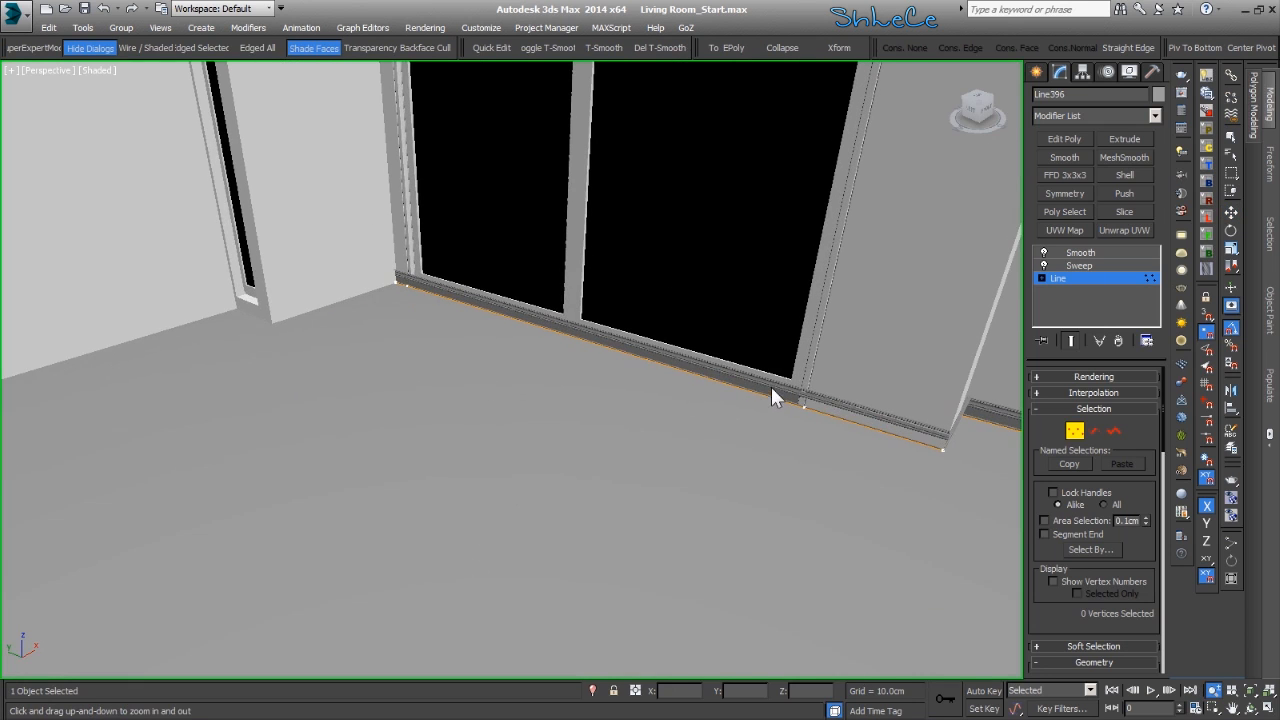
pyautogui.press('w')
pyautogui.click(1094, 430)
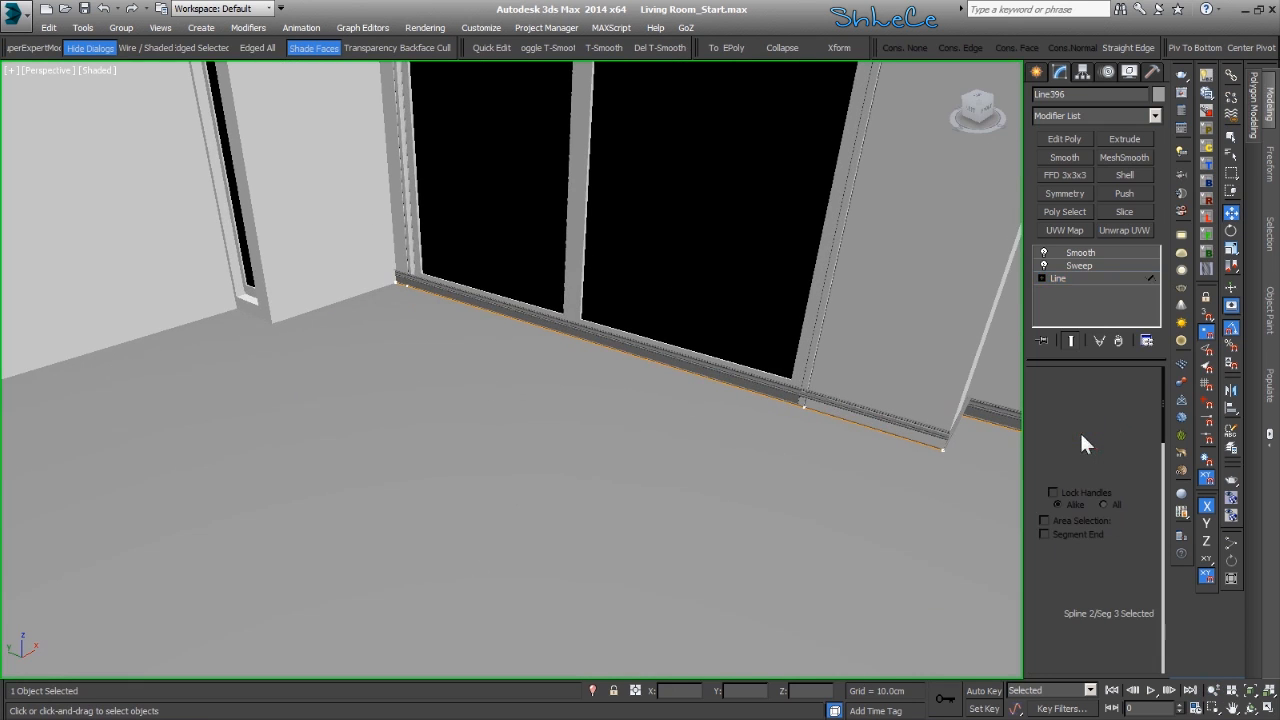
pyautogui.click(583, 422)
pyautogui.keyDown('alt'); pyautogui.moveTo(743, 366); pyautogui.dragTo(603, 366, button='middle'); pyautogui.keyUp('alt')
pyautogui.hotkey('alt', 'z')
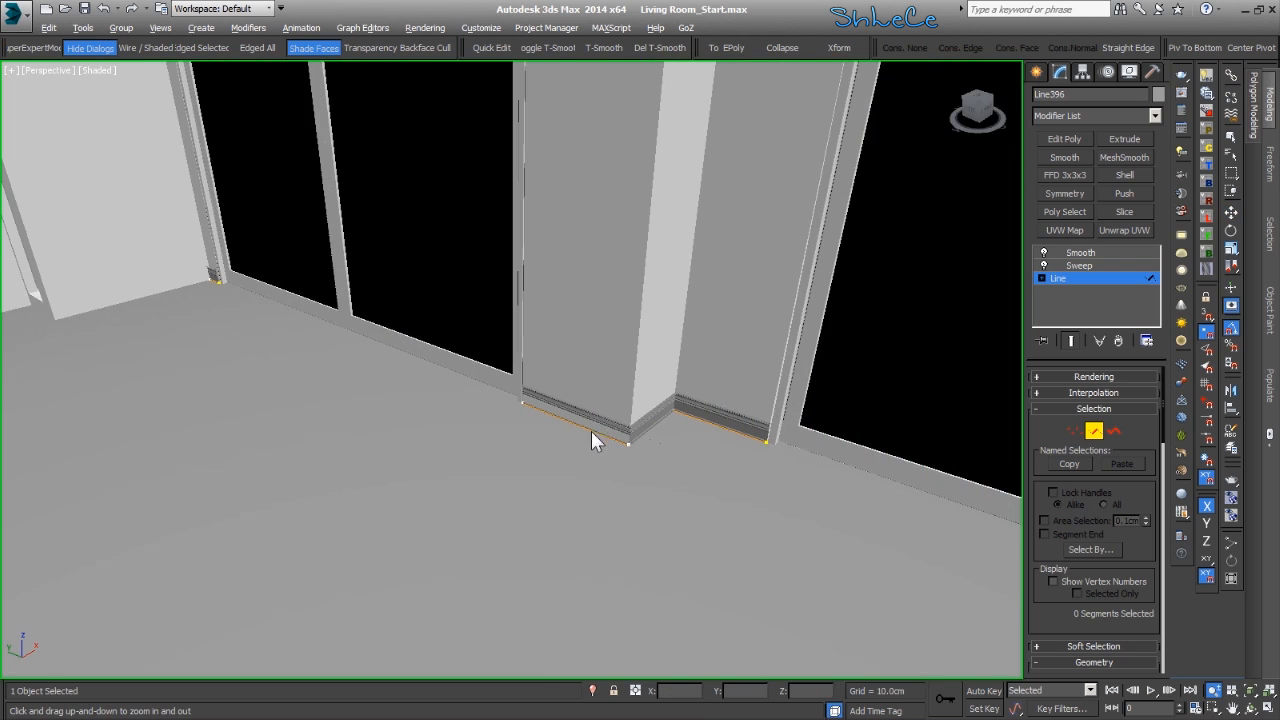
# Move the base spline's vertex at the protruding wall corner between the two windows along Y to bring the skirting out of the wall
pyautogui.moveTo(591, 431); pyautogui.dragTo(607, 404)
pyautogui.keyDown('alt'); pyautogui.moveTo(679, 478); pyautogui.dragTo(539, 491, button='middle'); pyautogui.keyUp('alt')
pyautogui.keyDown('alt'); pyautogui.moveTo(689, 503); pyautogui.dragTo(712, 522, button='middle'); pyautogui.keyUp('alt')
pyautogui.moveTo(798, 418); pyautogui.dragTo(704, 546)
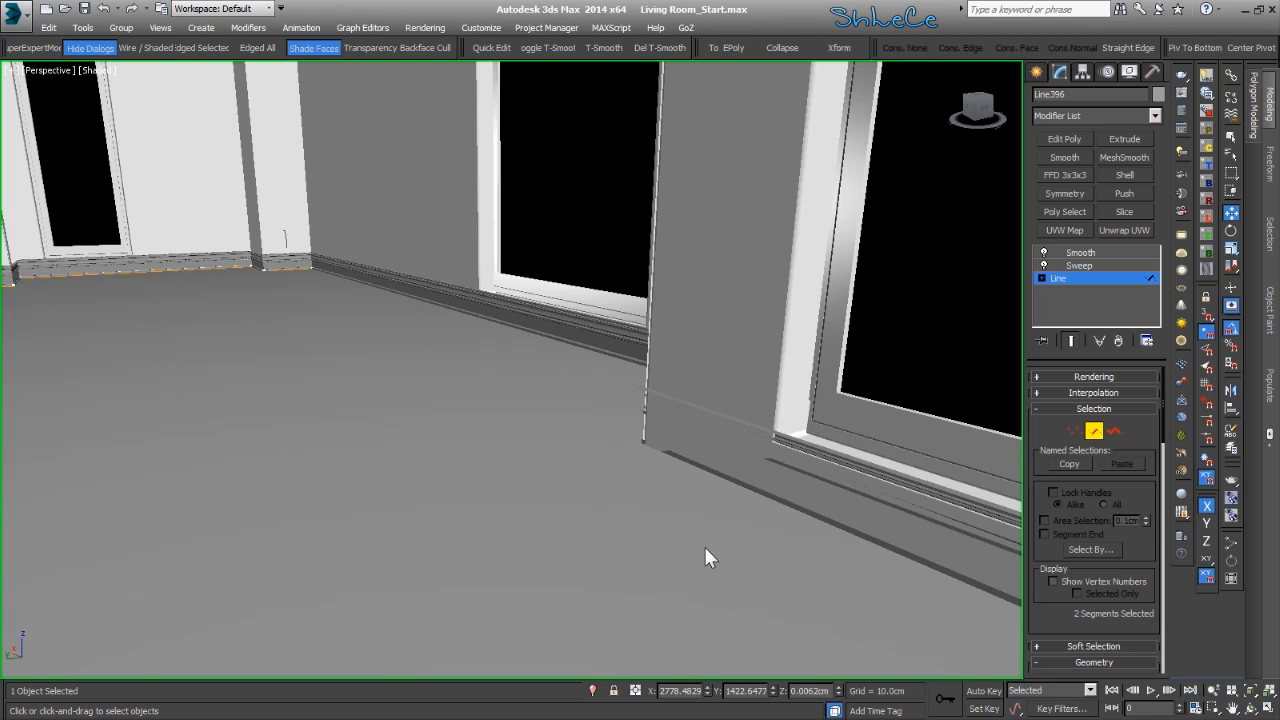
pyautogui.keyDown('alt'); pyautogui.moveTo(866, 486); pyautogui.dragTo(598, 488, button='middle'); pyautogui.keyUp('alt')
pyautogui.click(1074, 430)
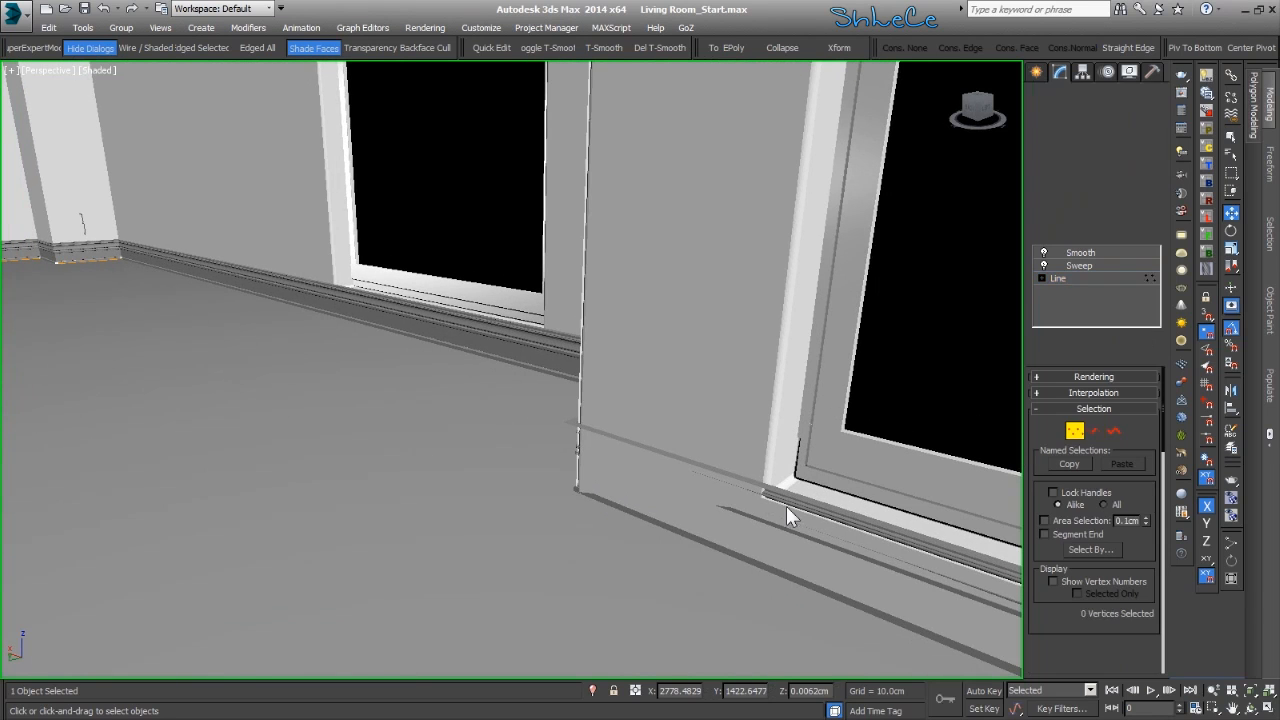
pyautogui.click(579, 489)
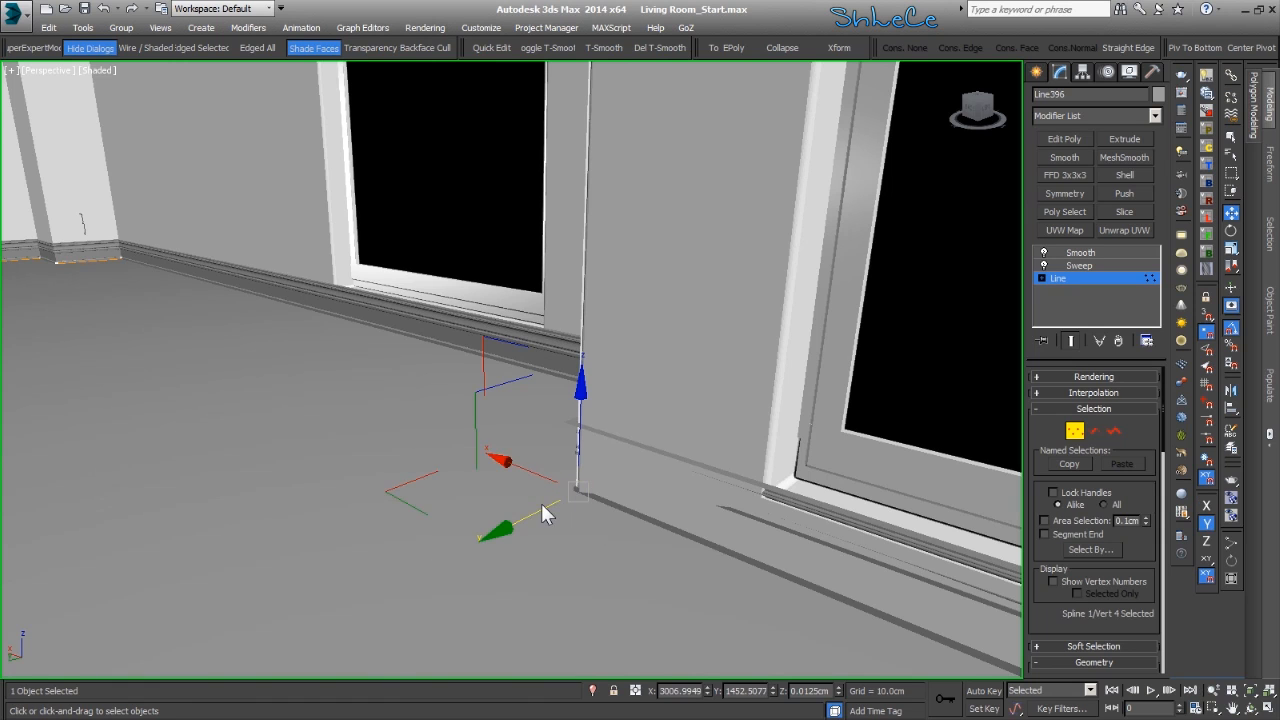
pyautogui.moveTo(540, 504); pyautogui.dragTo(539, 512)
# Leave vertex editing, select the floor and inspect the skirting along the room's walls and glazed openings
pyautogui.keyDown('alt'); pyautogui.moveTo(539, 512); pyautogui.dragTo(553, 488, button='middle'); pyautogui.keyUp('alt')
pyautogui.keyDown('alt'); pyautogui.moveTo(466, 476); pyautogui.dragTo(447, 471, button='middle'); pyautogui.keyUp('alt')
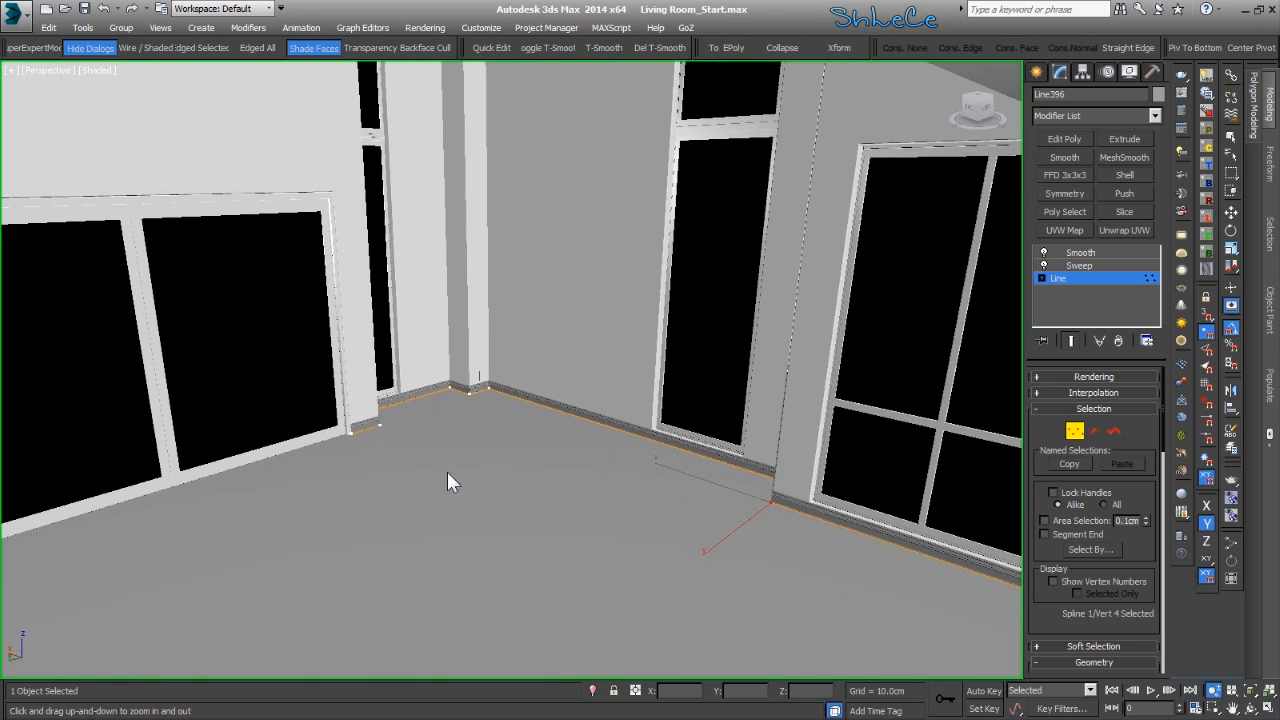
pyautogui.click(1075, 431)
pyautogui.click(497, 520)
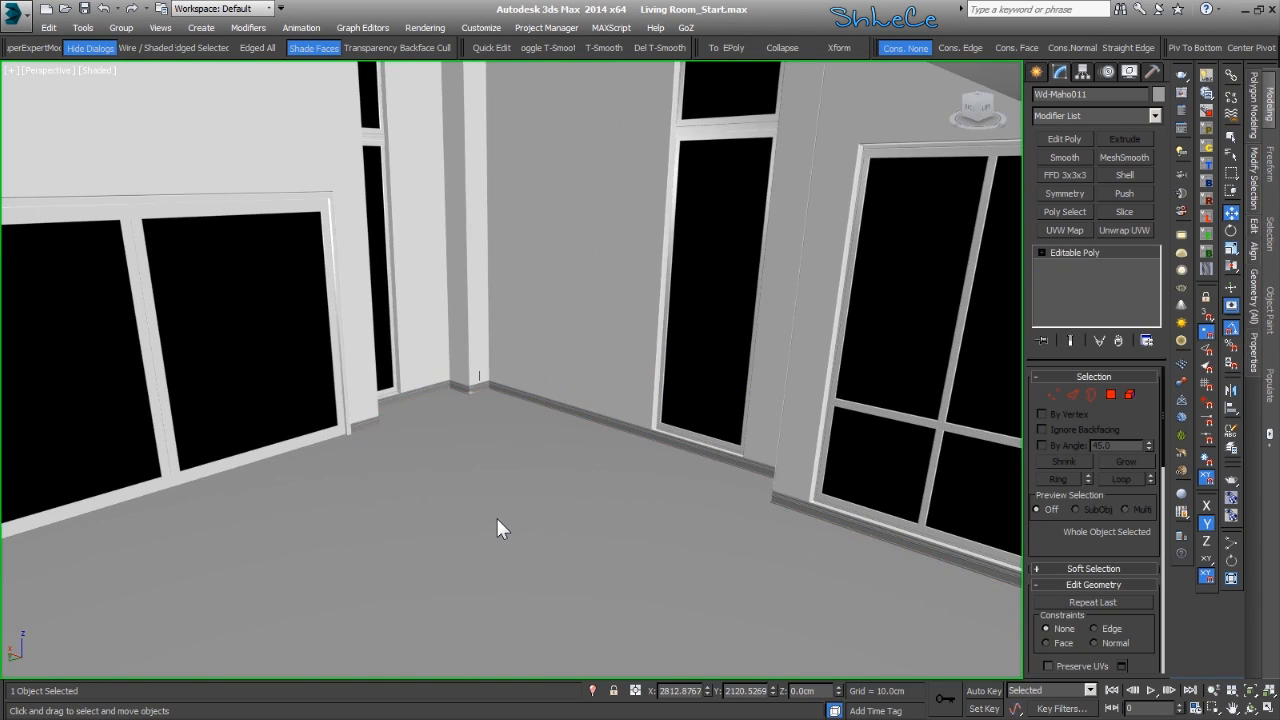
pyautogui.keyDown('alt'); pyautogui.moveTo(371, 477); pyautogui.dragTo(512, 471, button='middle'); pyautogui.keyUp('alt')
pyautogui.keyDown('alt'); pyautogui.moveTo(589, 472); pyautogui.dragTo(546, 396, button='middle'); pyautogui.keyUp('alt')
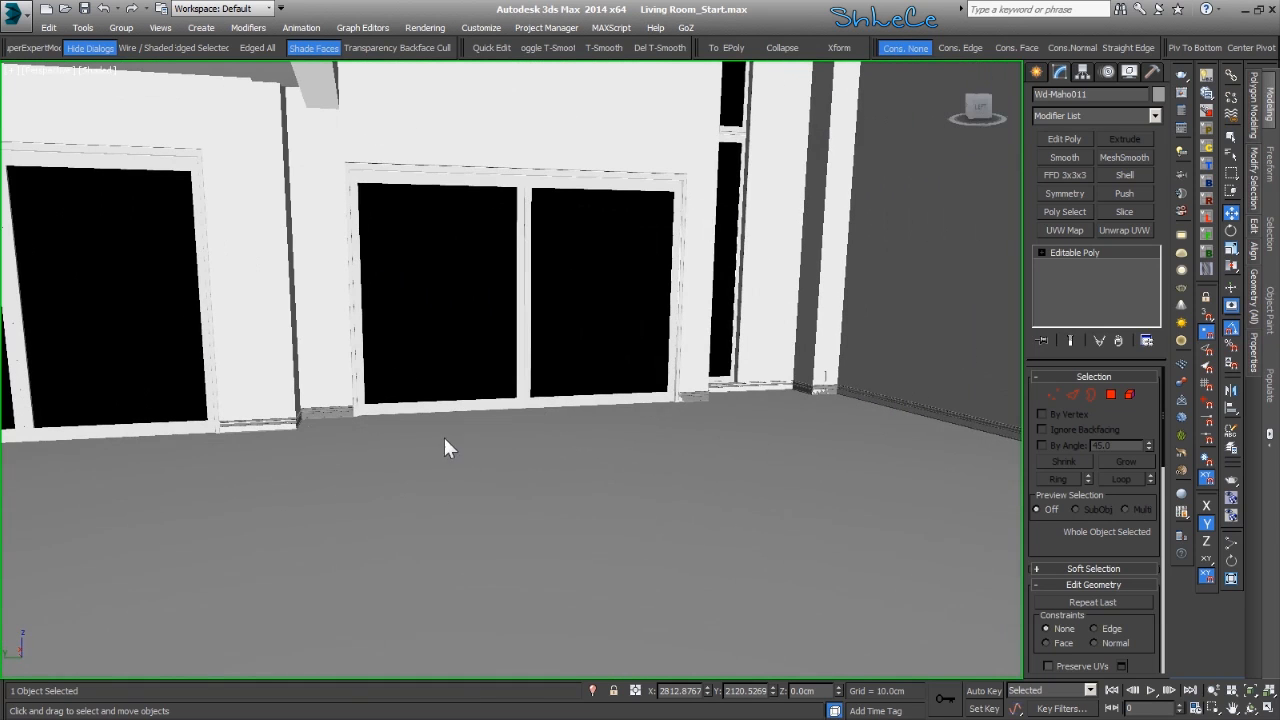